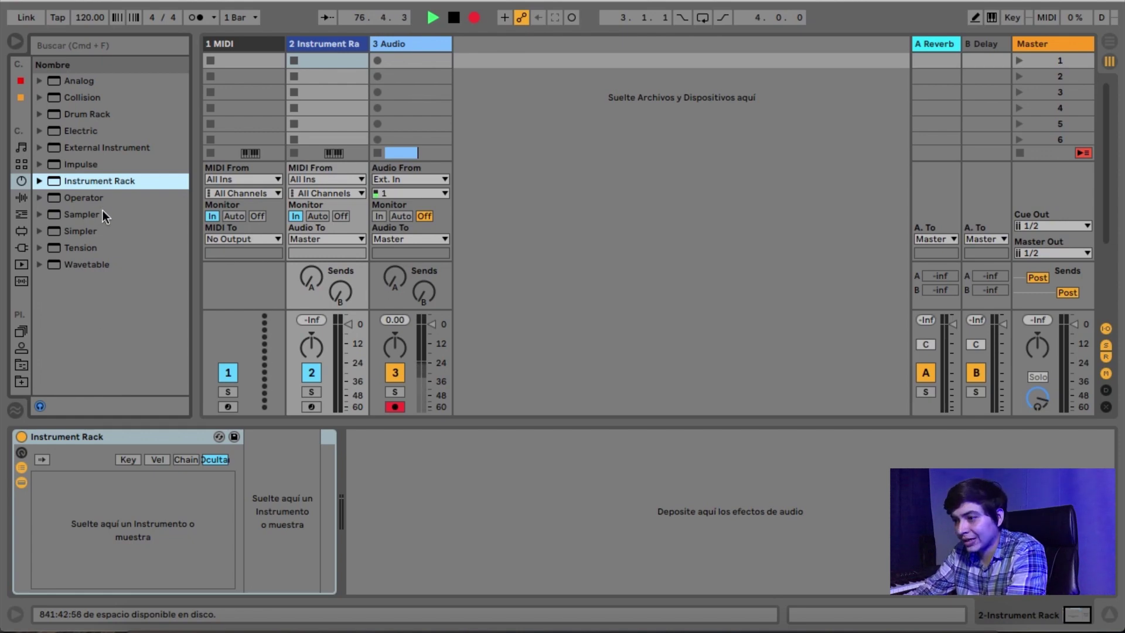
- Add Wavetable, Analog and Operator as three chains in the Instrument Rack and set Operator's oscillator wave to Sw8
left_click_drag(93, 262, 114, 480)
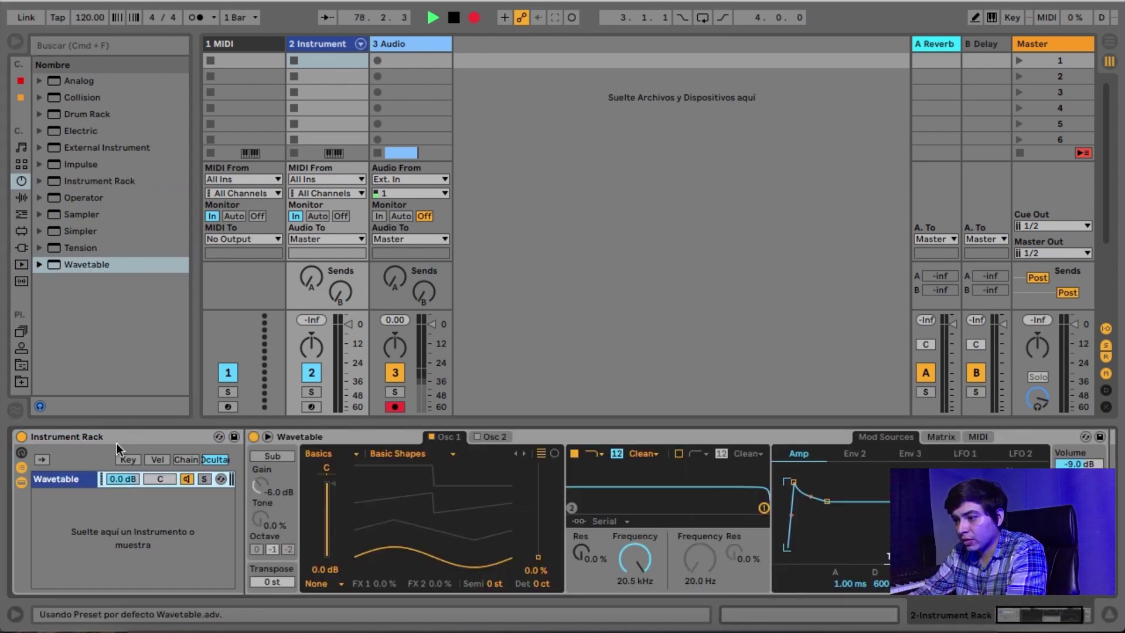
left_click_drag(78, 81, 111, 495)
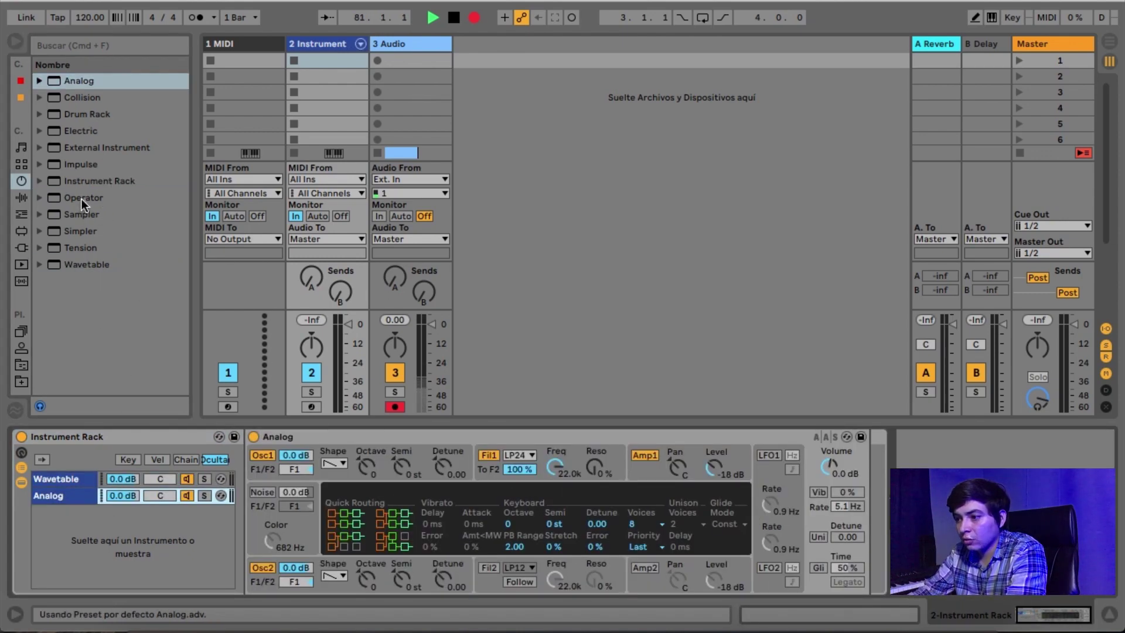
left_click_drag(82, 199, 119, 557)
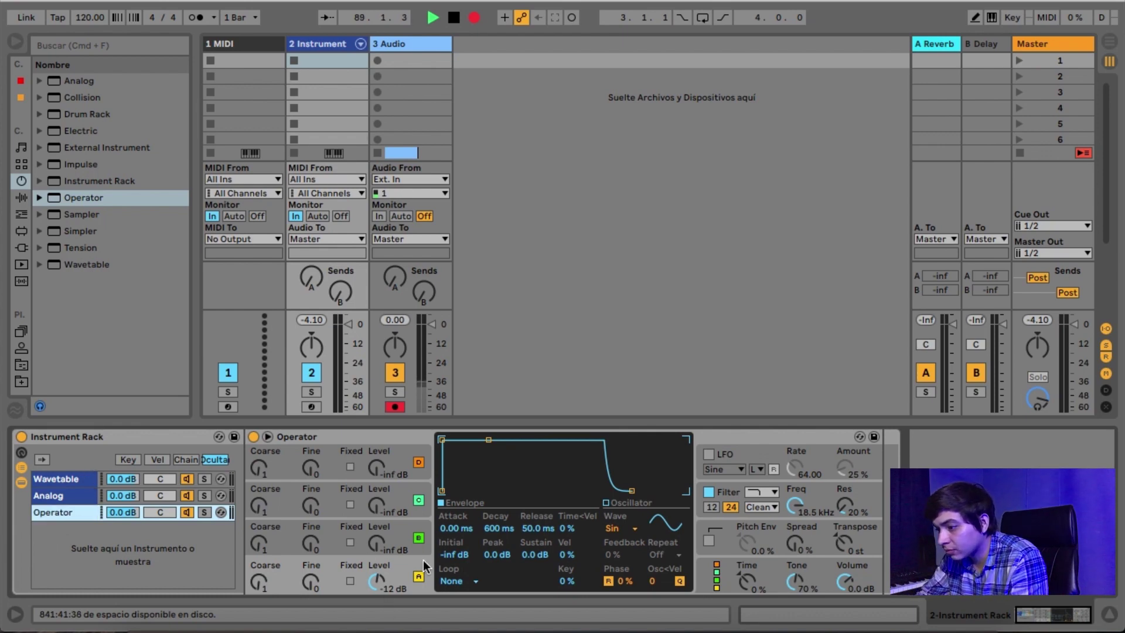
left_click(622, 528)
left_click(627, 305)
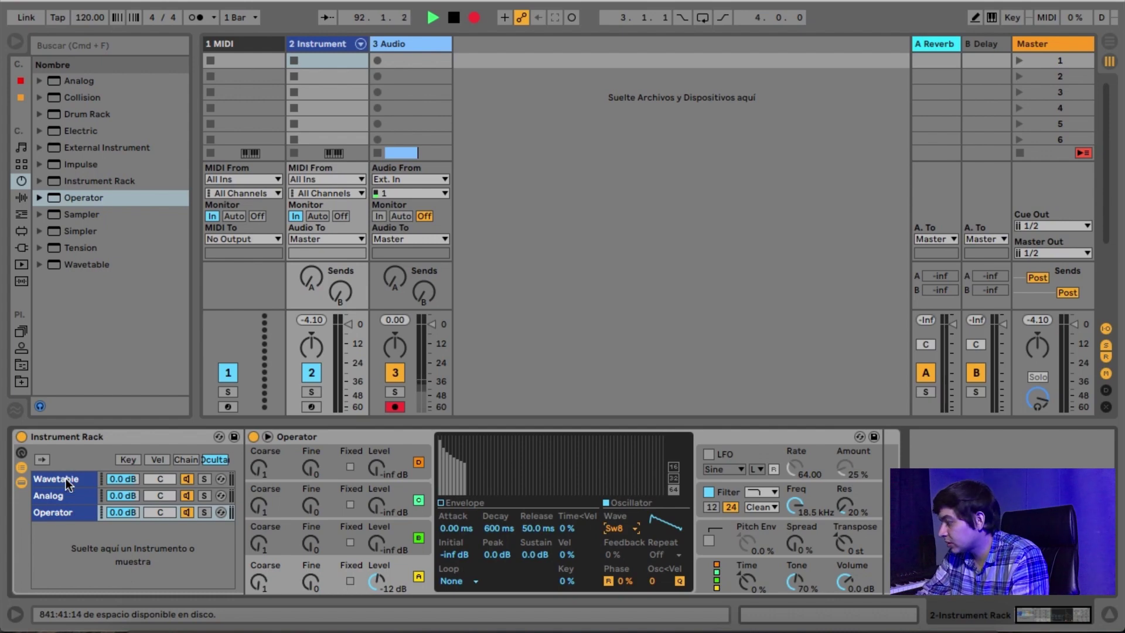
- Solo the Wavetable, Analog and Operator chains one after another to hear each, then clear the solo
left_click(204, 479)
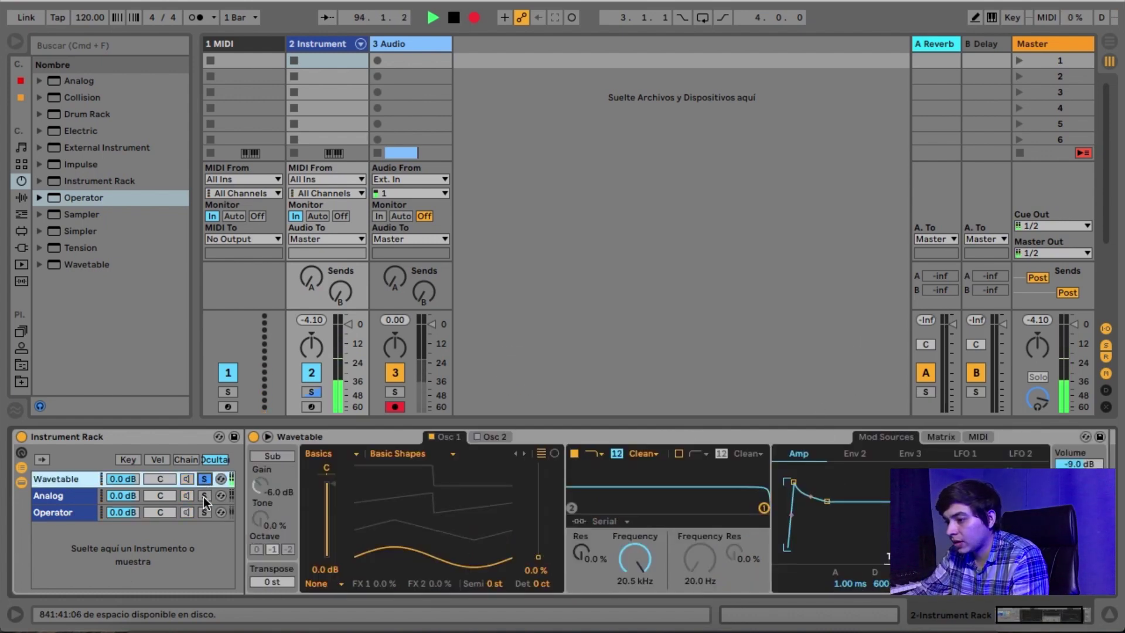
left_click(204, 496)
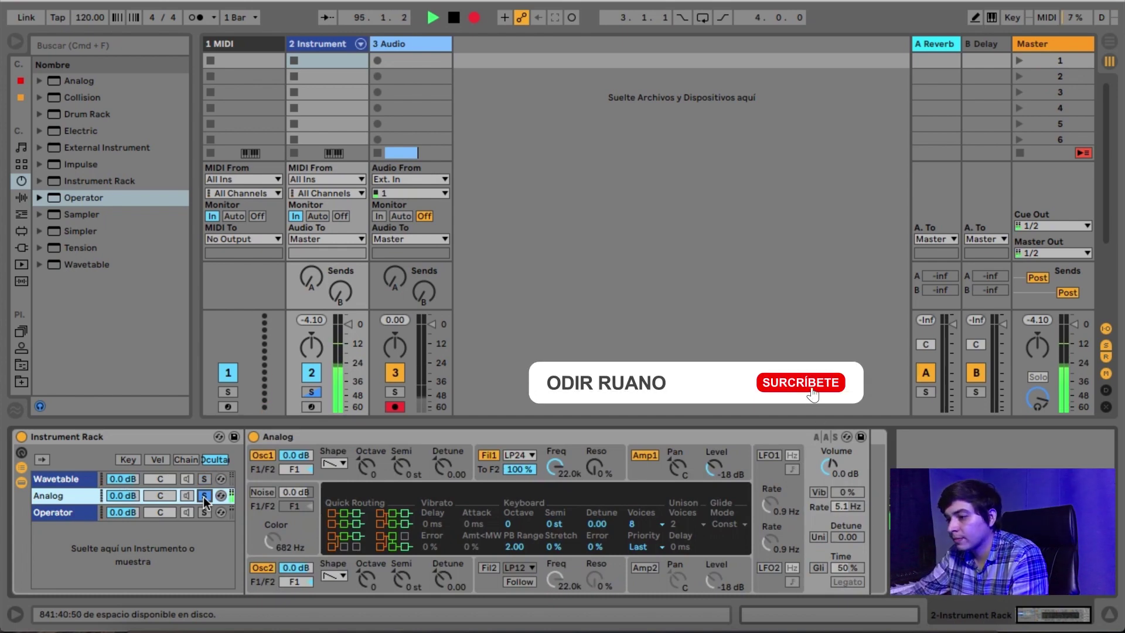
left_click(205, 512)
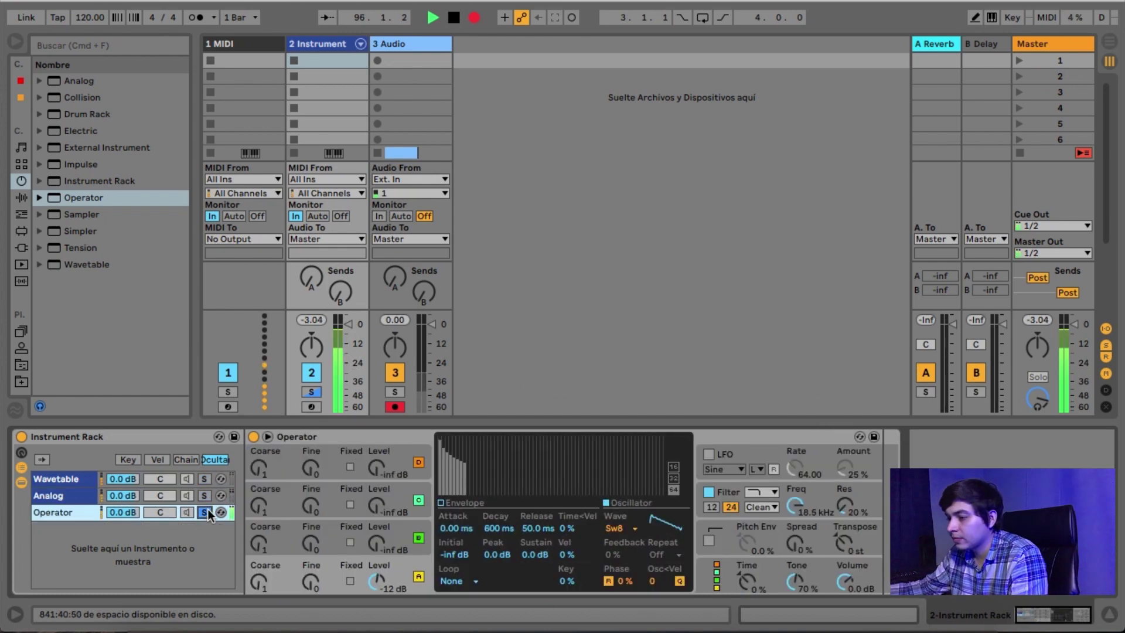
left_click(204, 512)
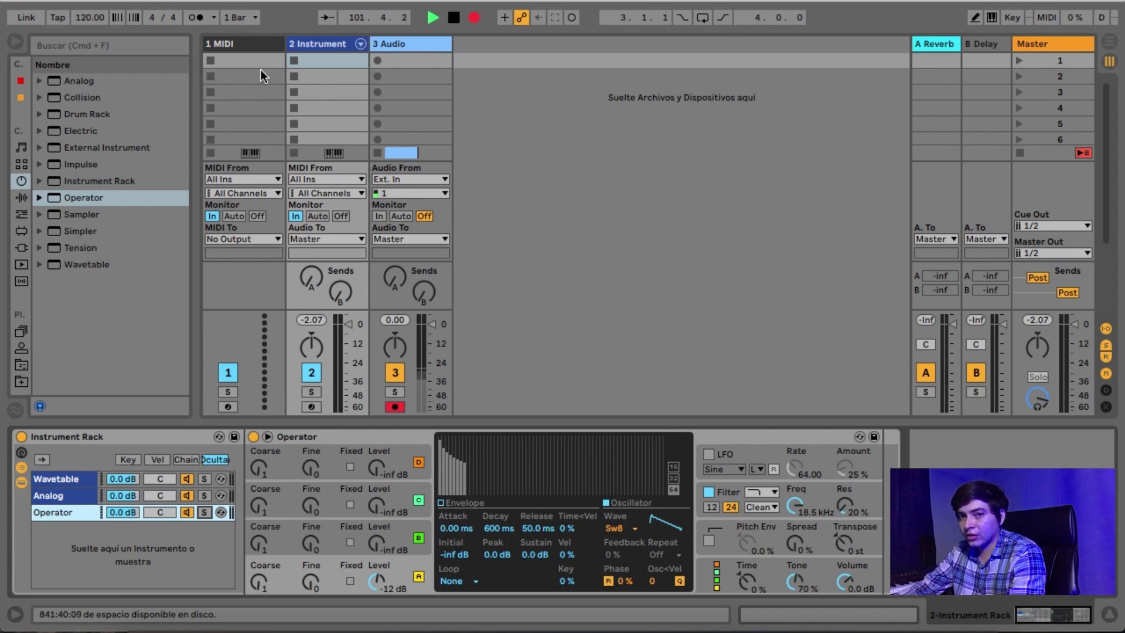
- Create three empty MIDI clips in the first three slots of the Instrument Rack track
double_click(342, 61)
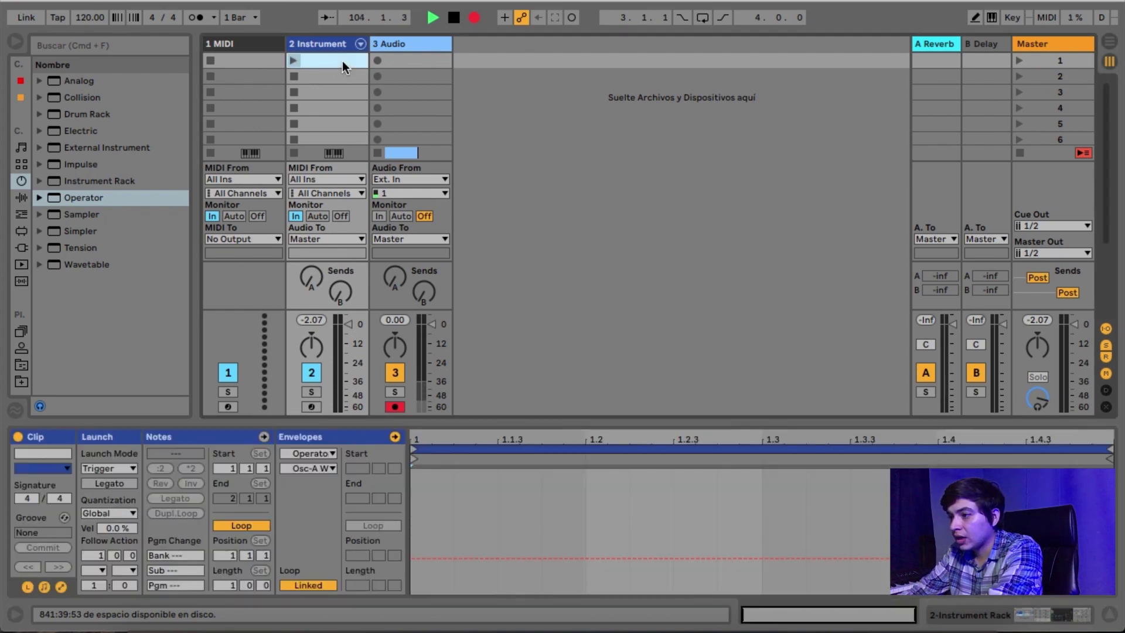
double_click(345, 77)
double_click(349, 91)
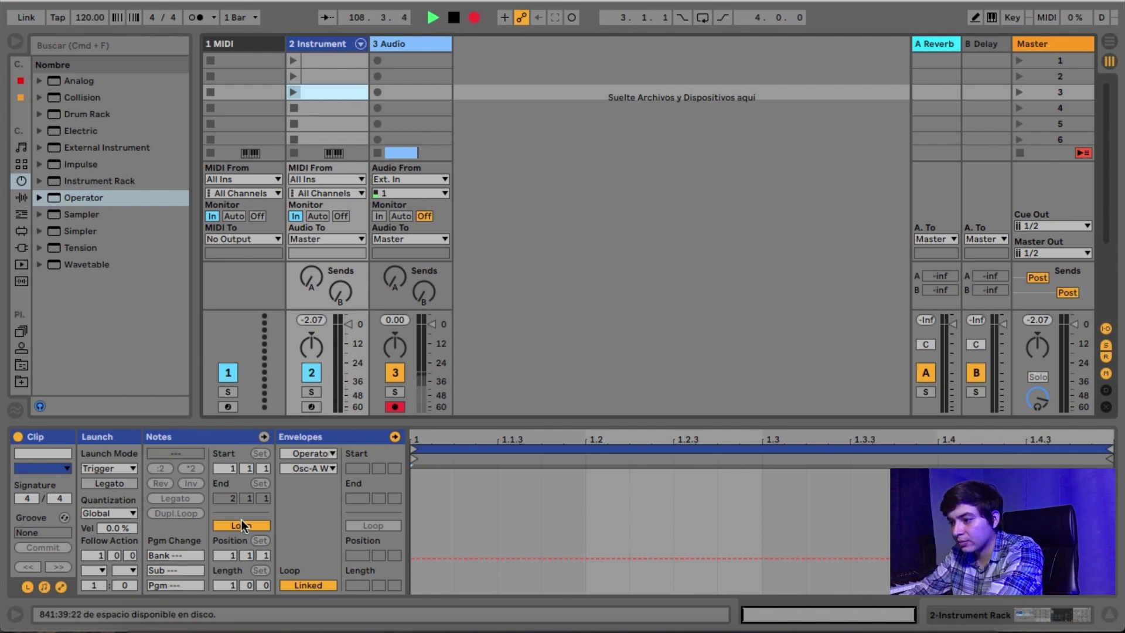
- For all three clips together, turn off looping, set the launch mode to Gate and the launch quantization to None
left_click(351, 59, "shift")
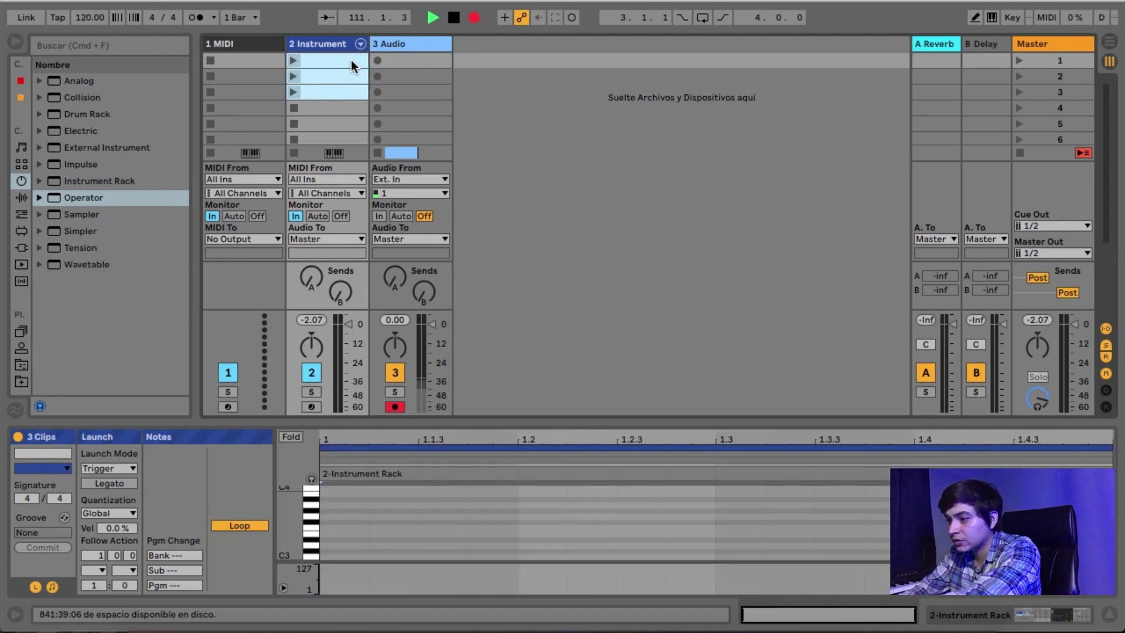
left_click(253, 525)
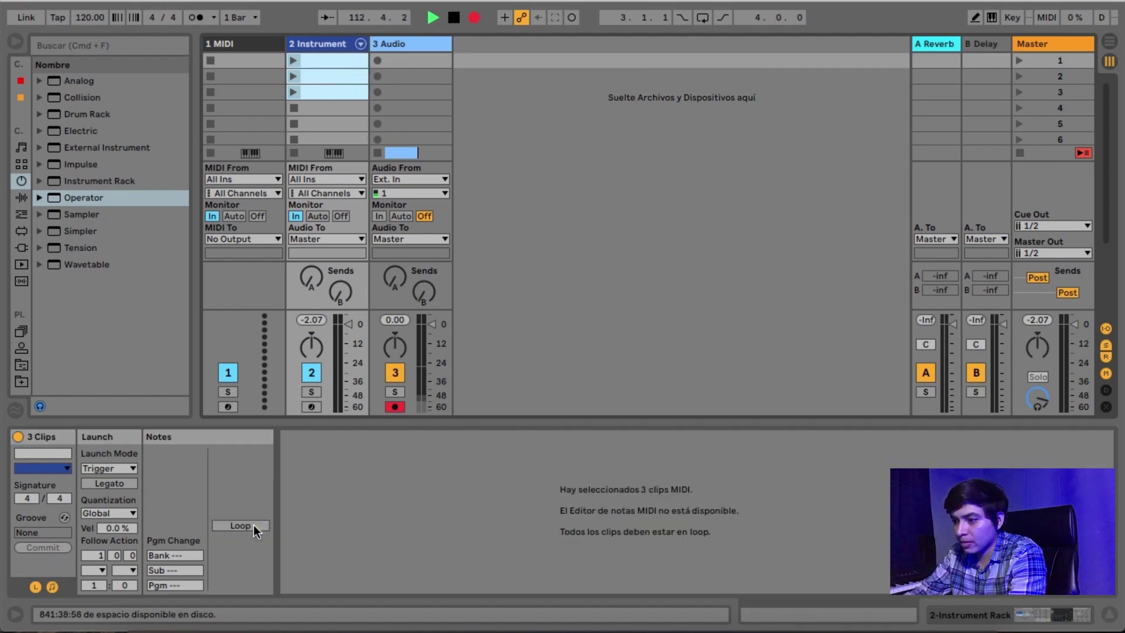
left_click(124, 466)
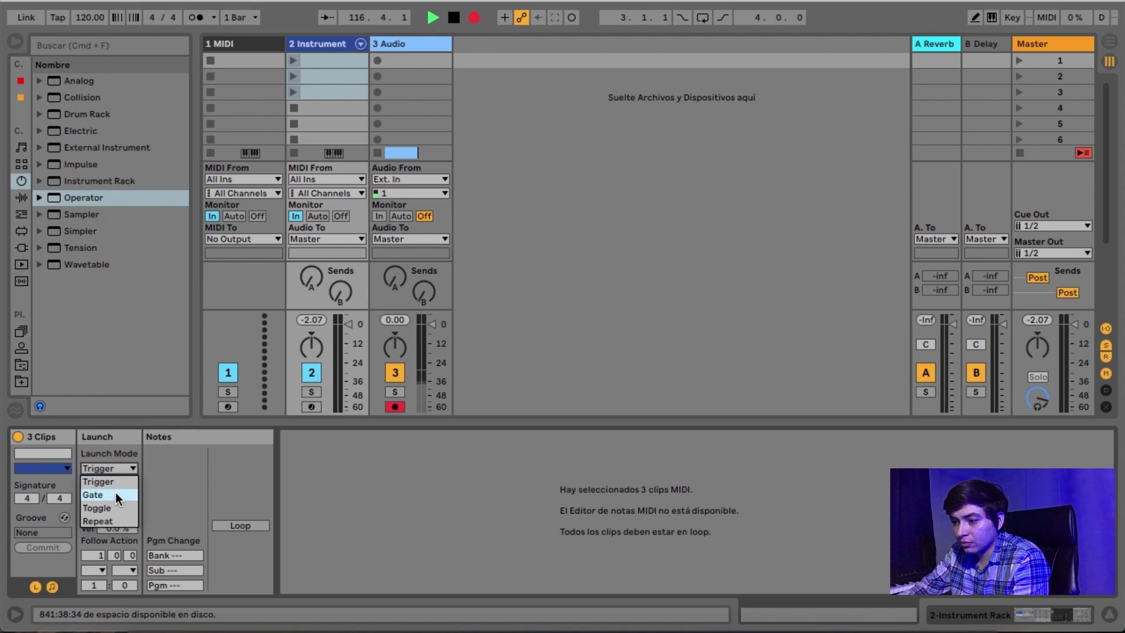
left_click(115, 494)
left_click(120, 511)
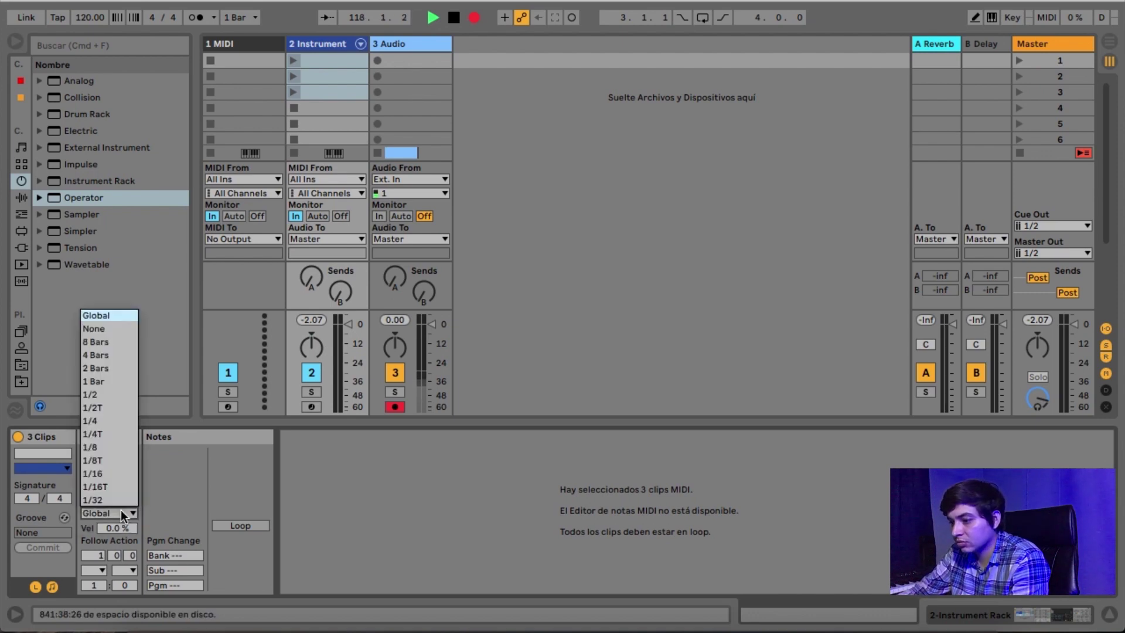
left_click(115, 329)
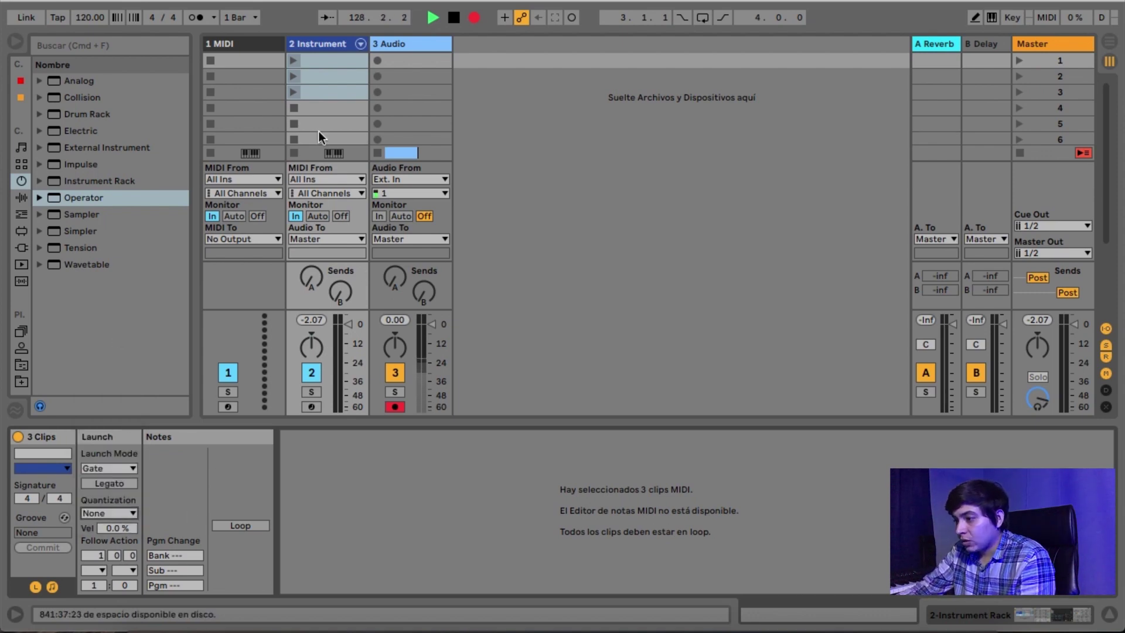
- Spread the rack's chain zones across the chain selector, with Wavetable at 0, Analog at 1 and Operator at 2
left_click(342, 82)
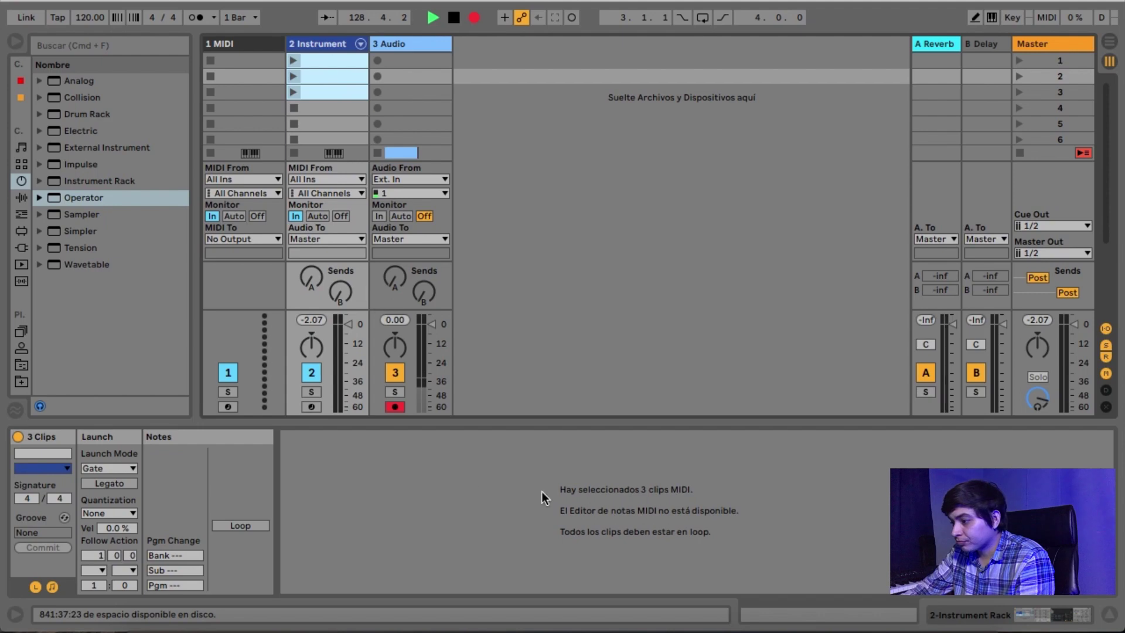
left_click(1009, 615)
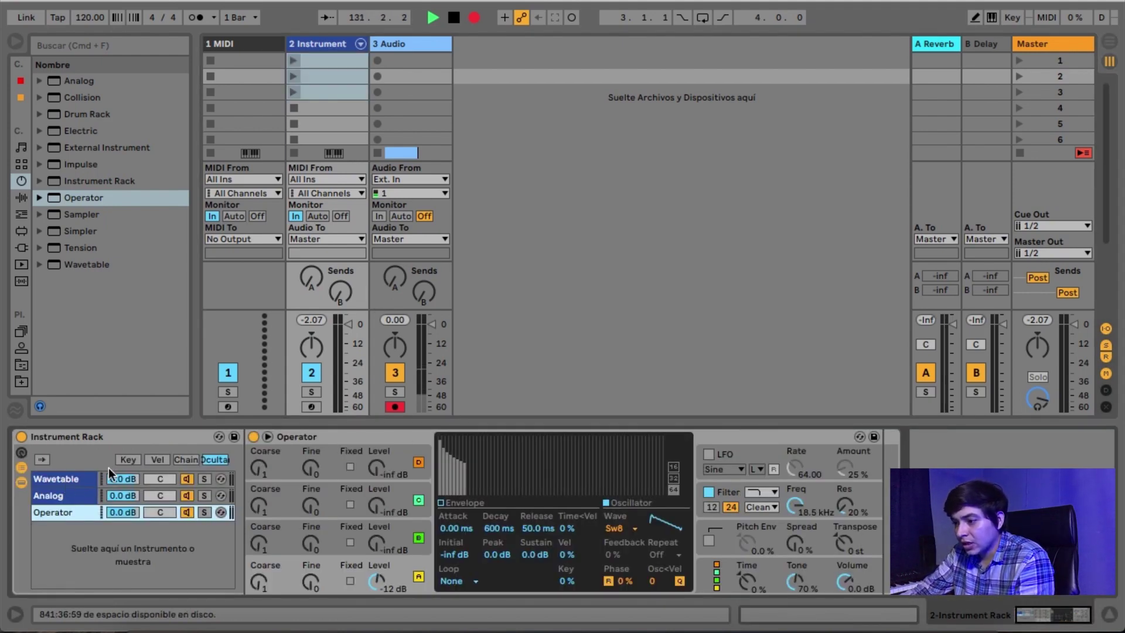
left_click(186, 458)
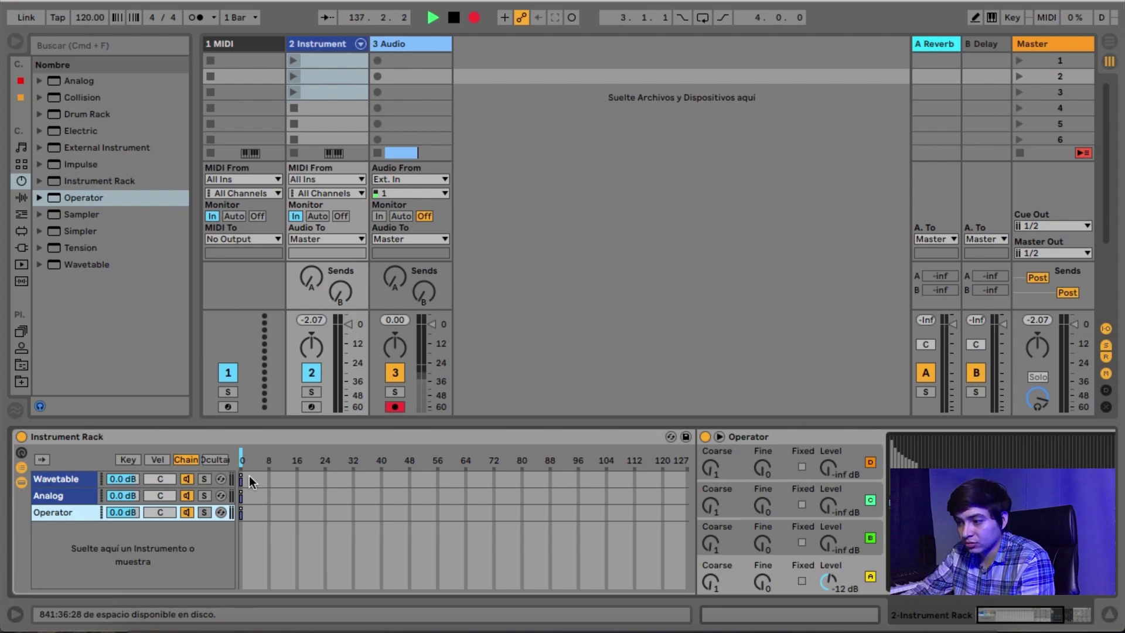
left_click(55, 479)
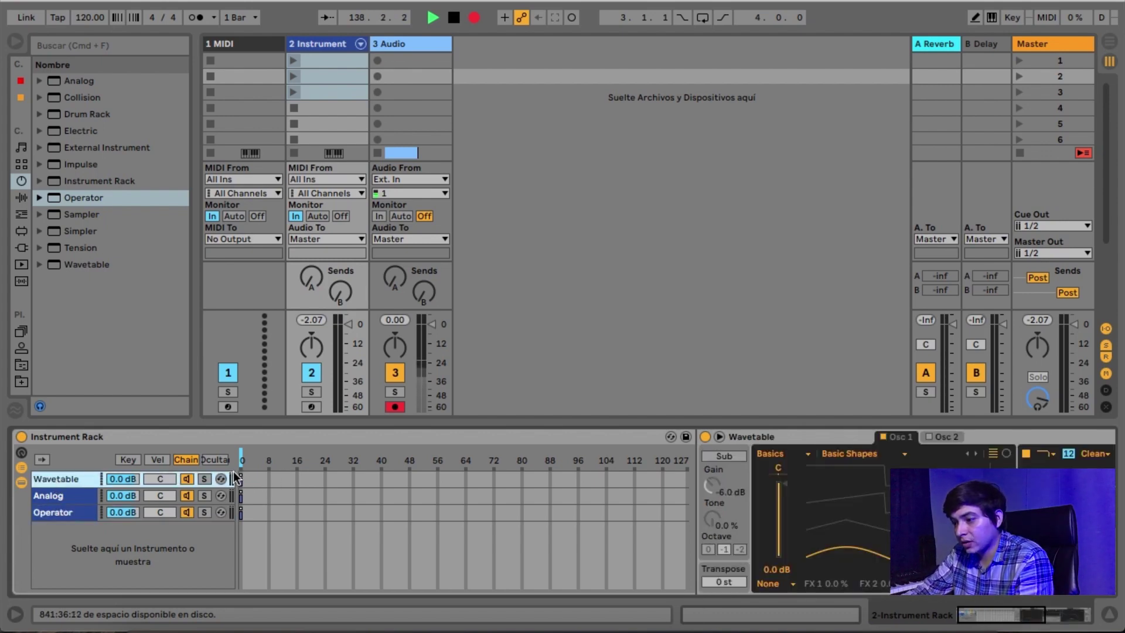
left_click(85, 496)
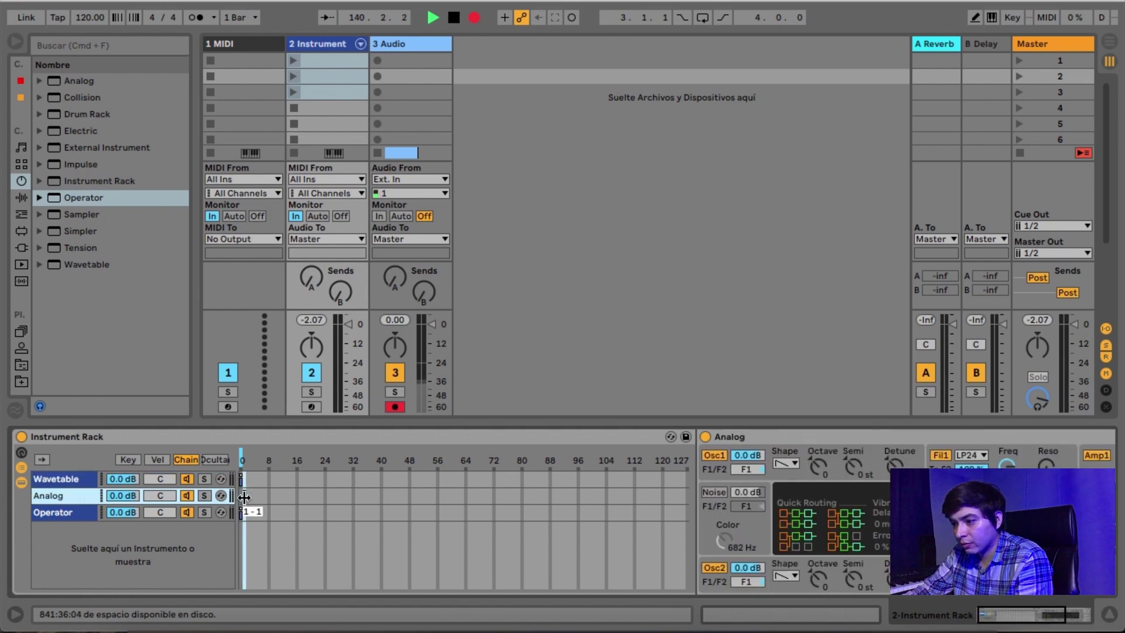
left_click(90, 511)
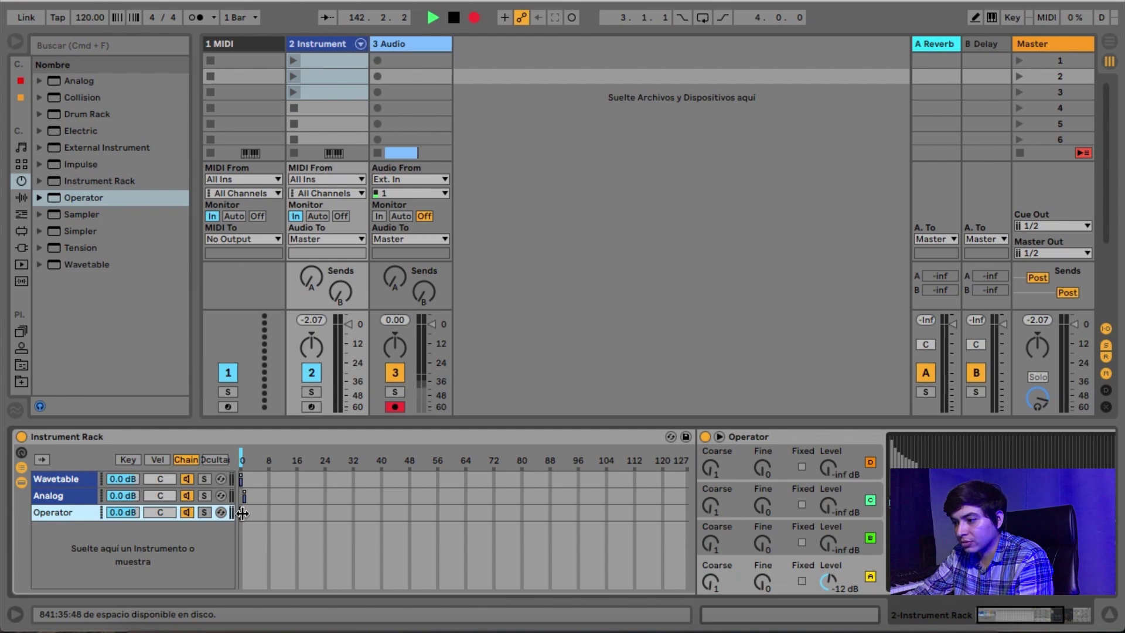
left_click_drag(242, 513, 251, 513)
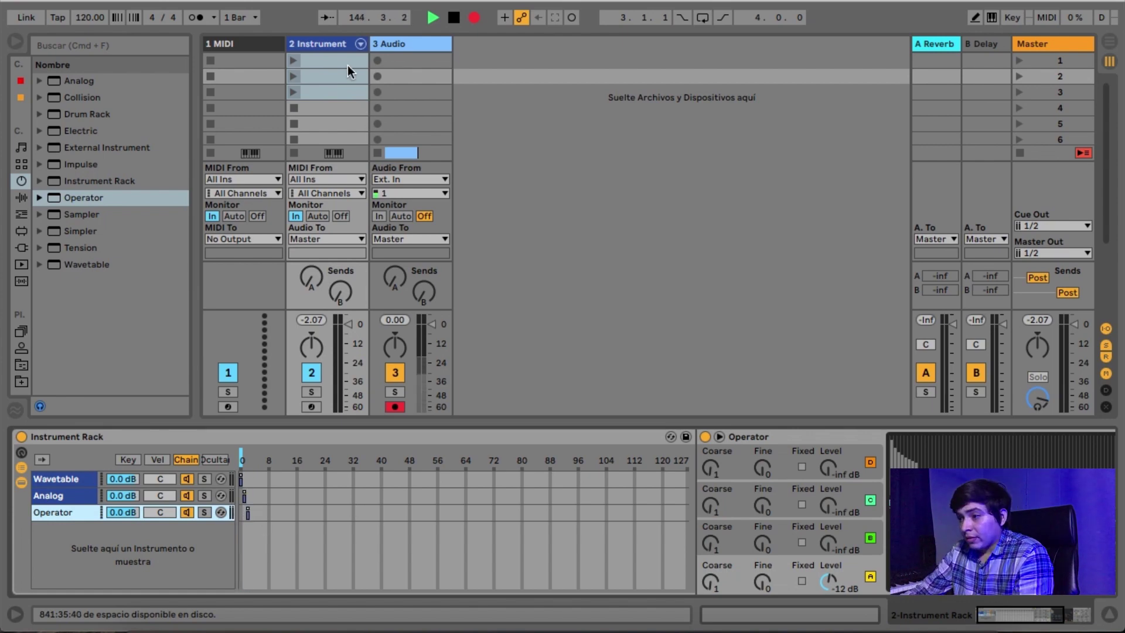
- Name the three clips Instrumento 1, instrumento 2 and Instrumento 3 from first slot to third
left_click(342, 107)
left_click(329, 61)
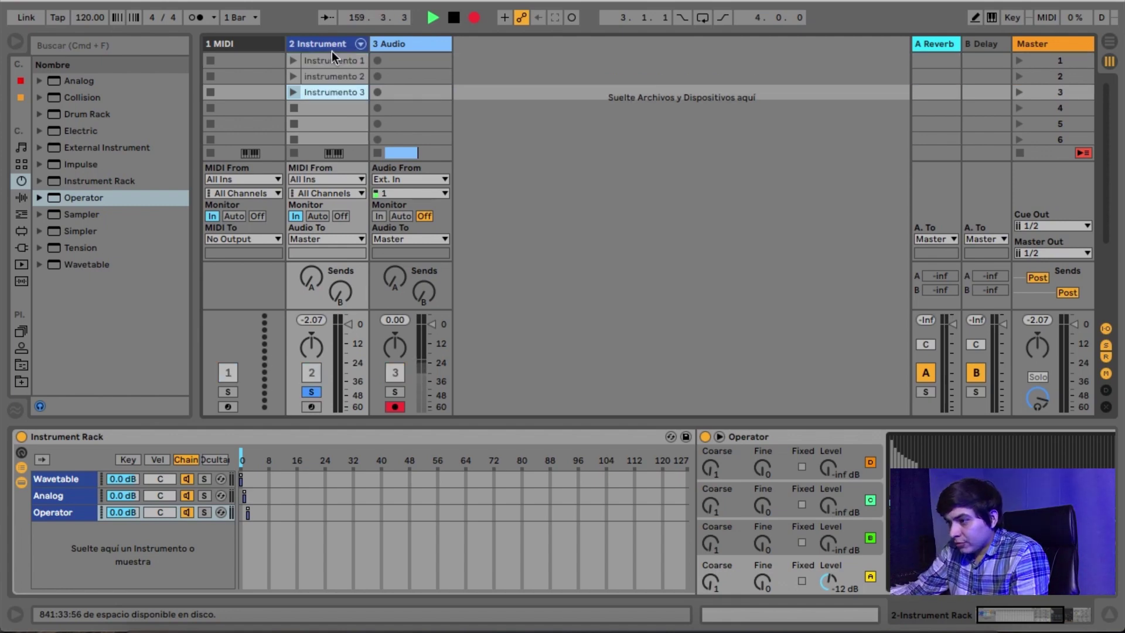
- Show the envelopes of the Instrumento 1 clip and hide the rack's chain zone editor
left_click(332, 55)
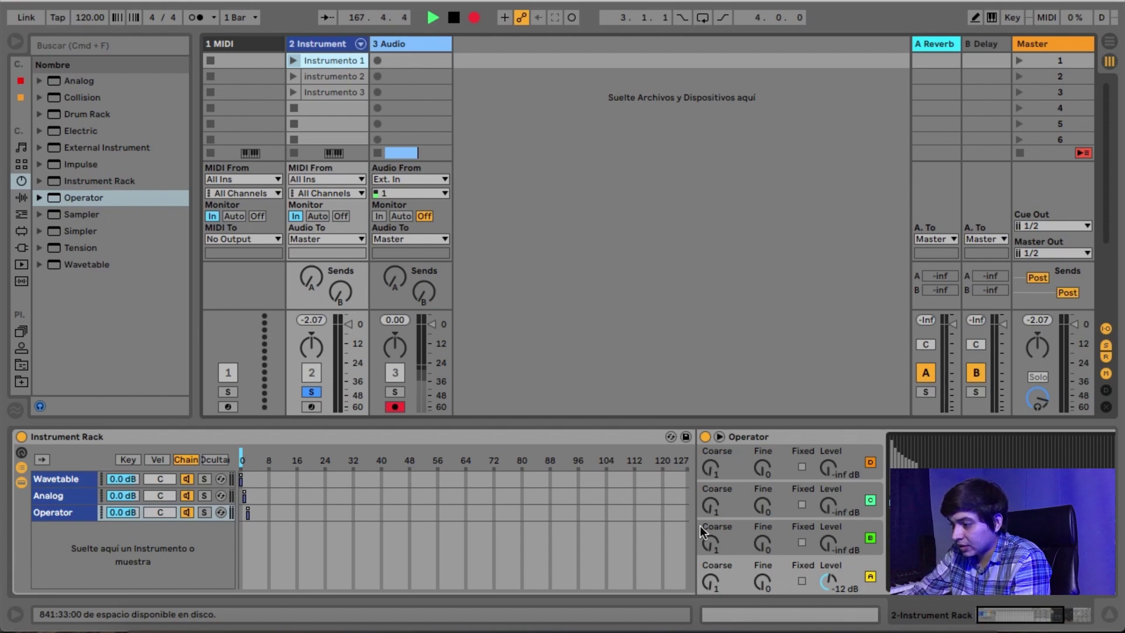
left_click(807, 614)
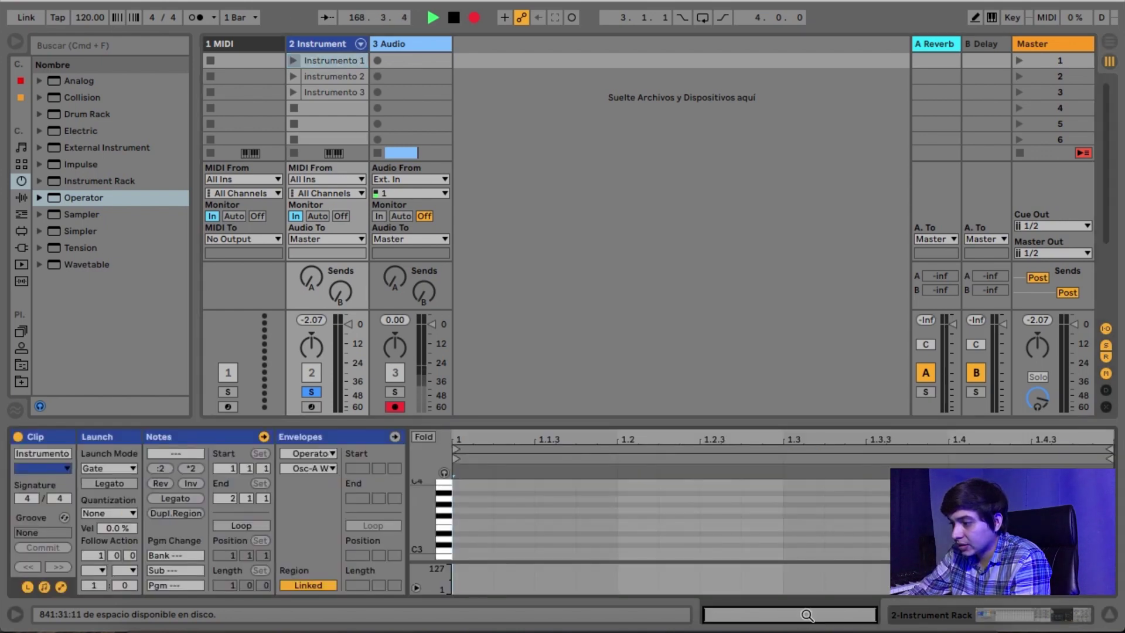
left_click(327, 453)
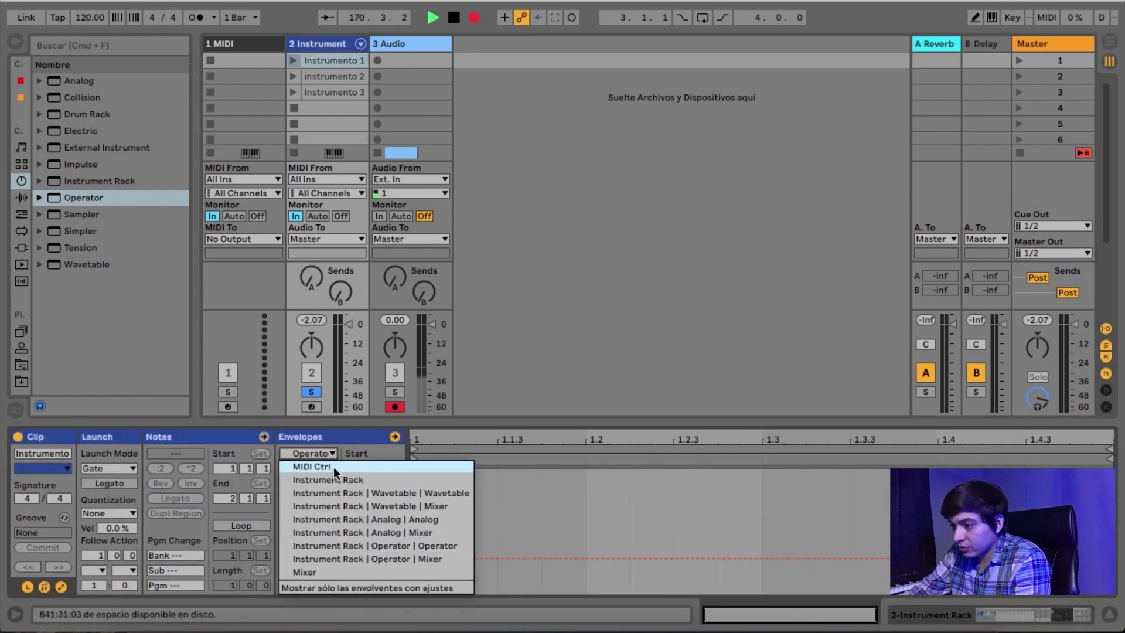
left_click(999, 620)
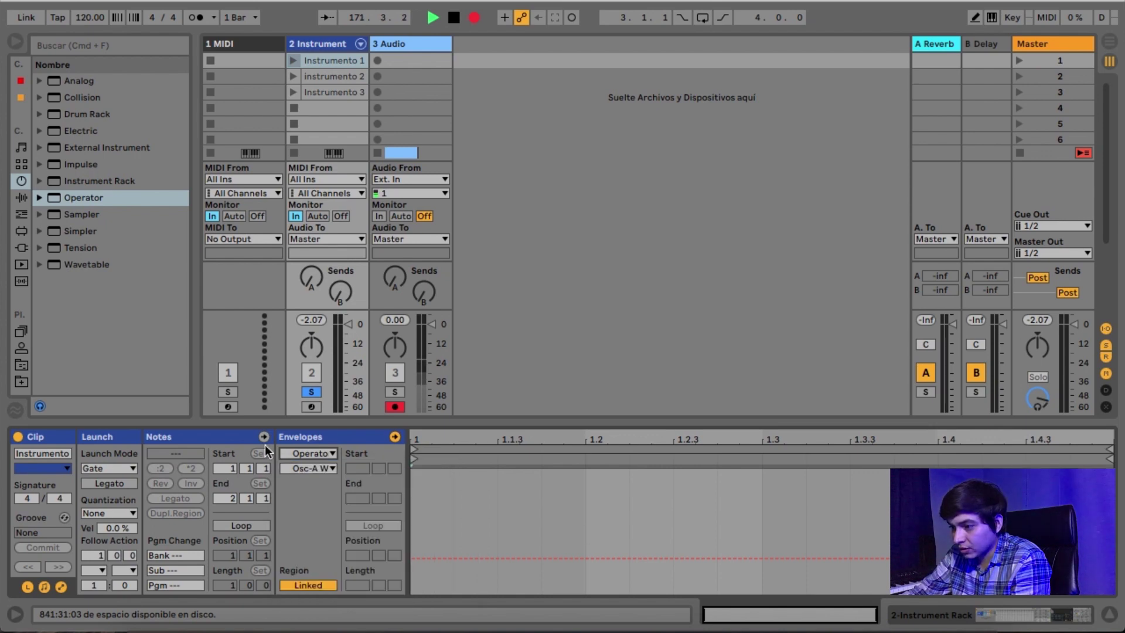
left_click(1003, 616)
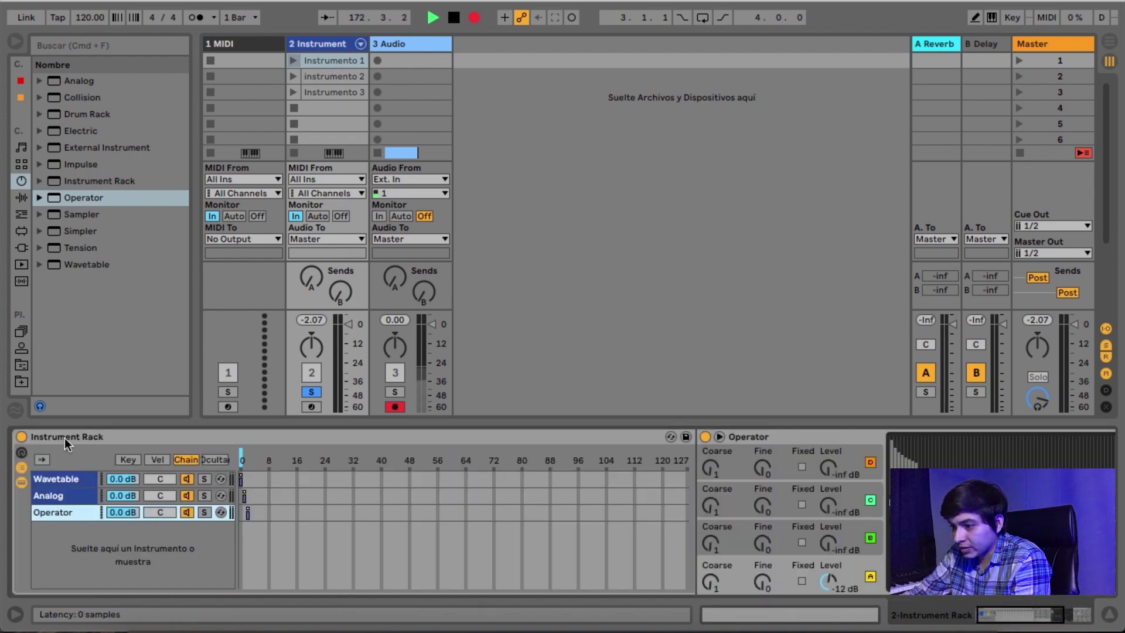
left_click(215, 459)
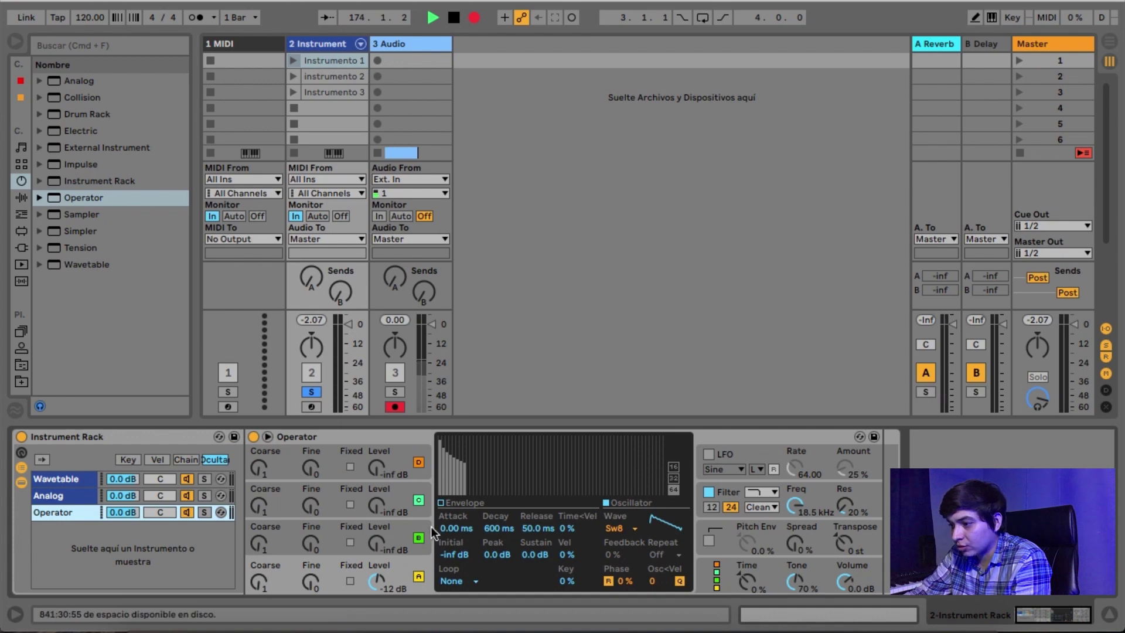
left_click(806, 612)
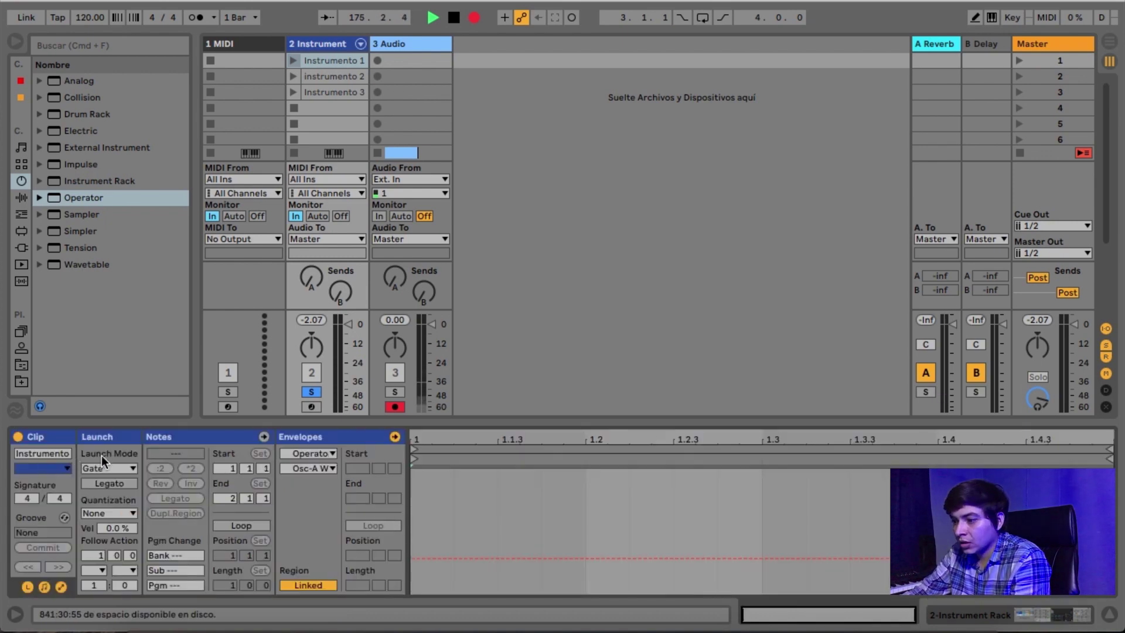
- In the Instrumento 1 clip, choose the Wavetable Device On envelope and insert an On breakpoint at 1.1.1
left_click(307, 454)
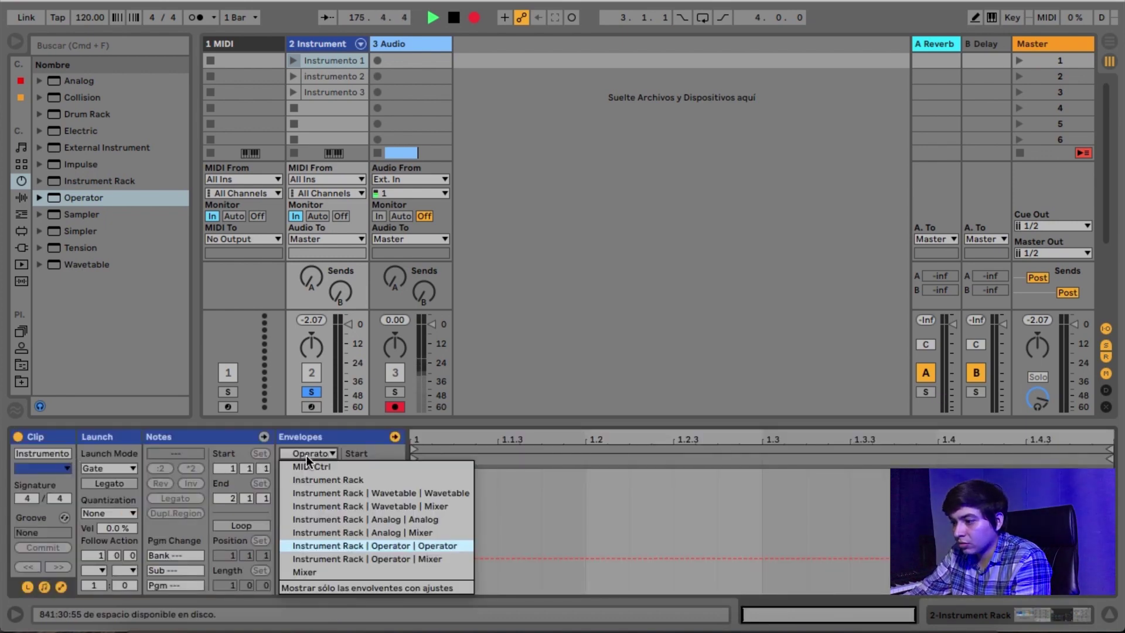
left_click(373, 490)
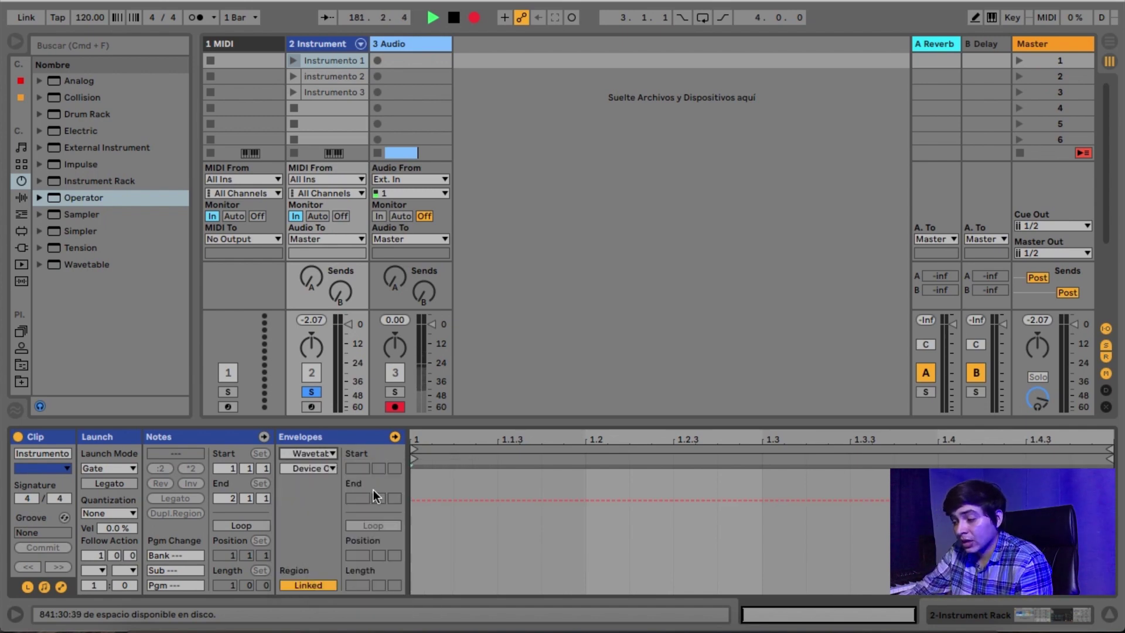
left_click(325, 468)
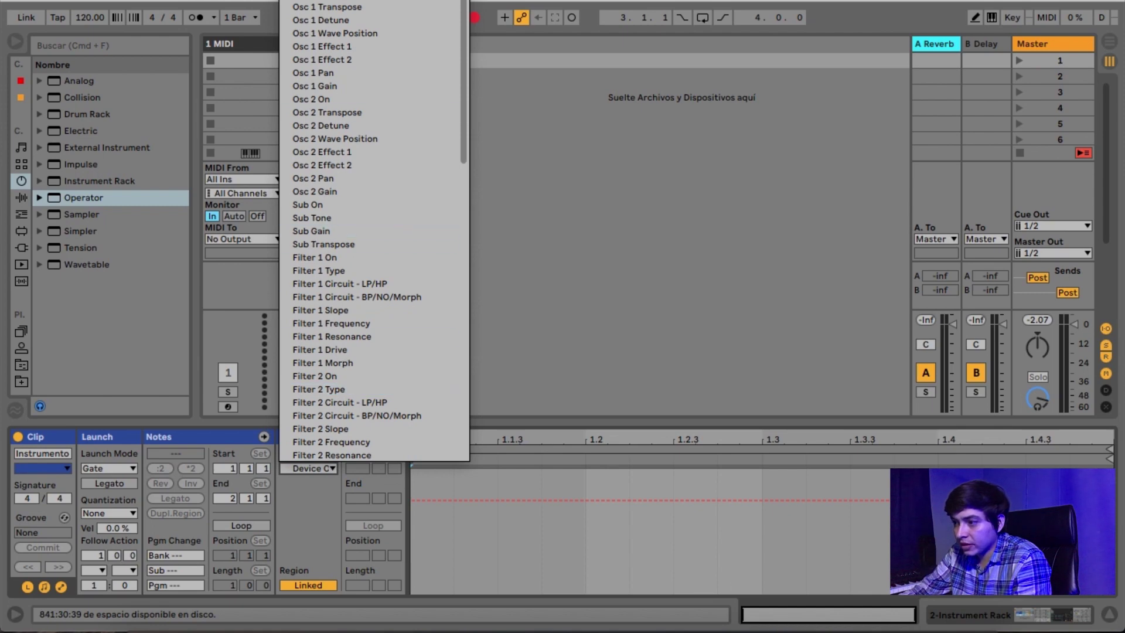
left_click(328, 1)
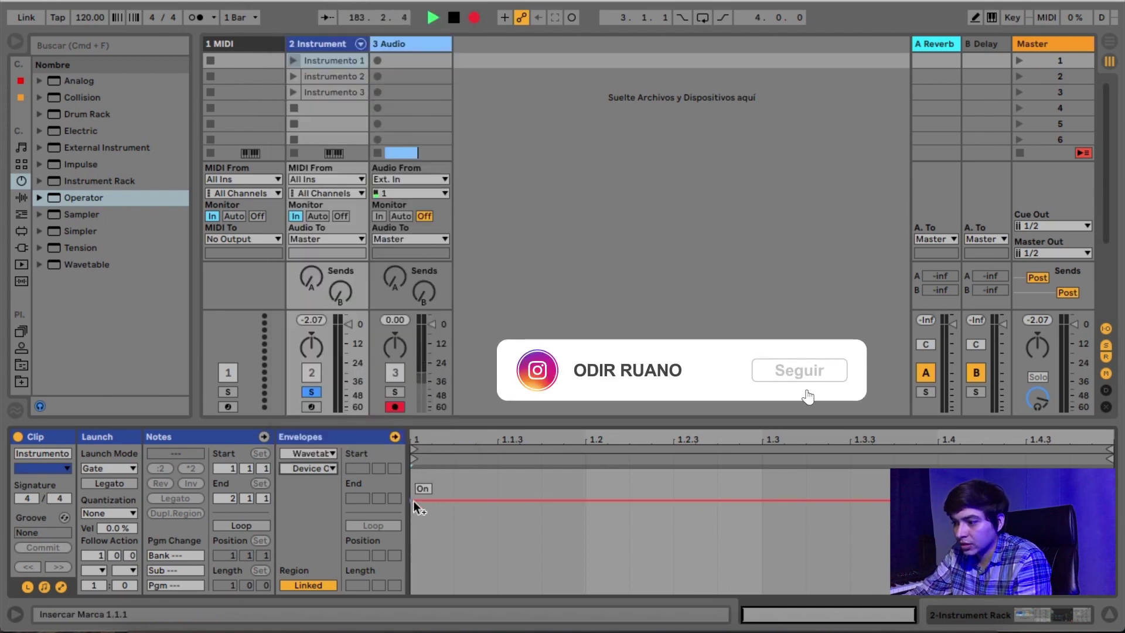
left_click(412, 500)
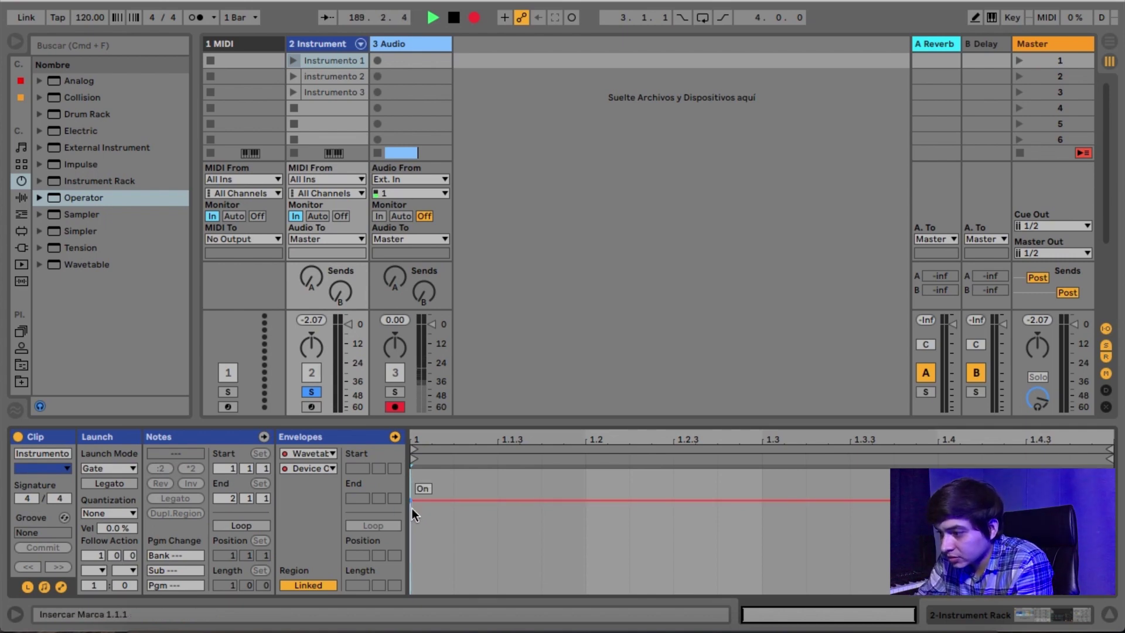
- In the Instrumento 1 clip, choose the Instrument Rack's Chain Selector envelope and set it to 0 from the clip's start
left_click(331, 455)
left_click(340, 480)
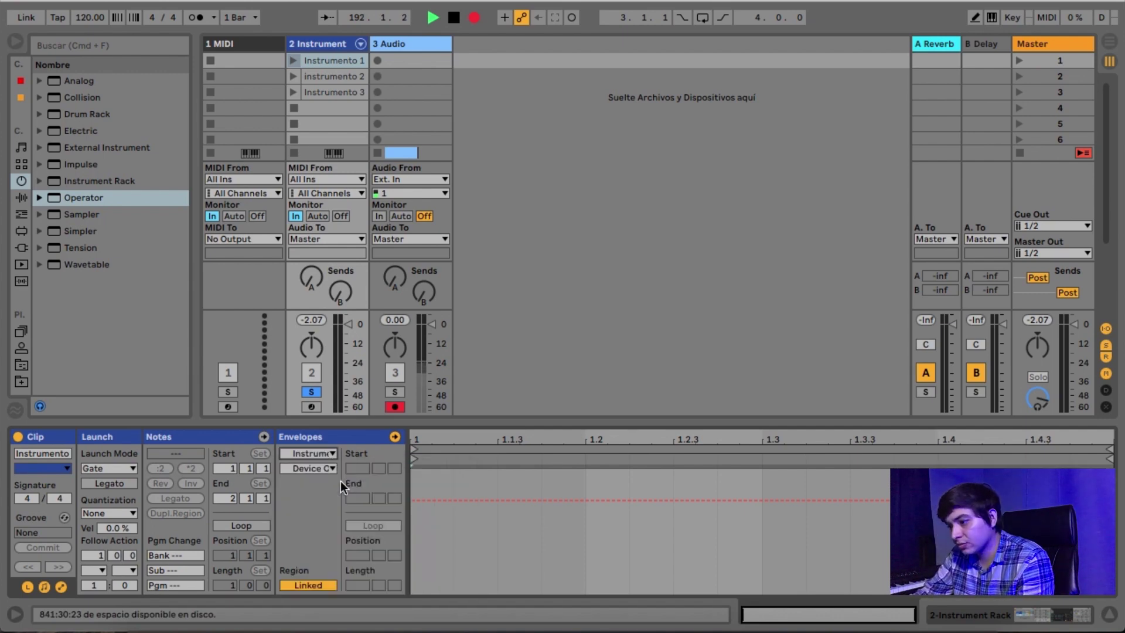
left_click(331, 469)
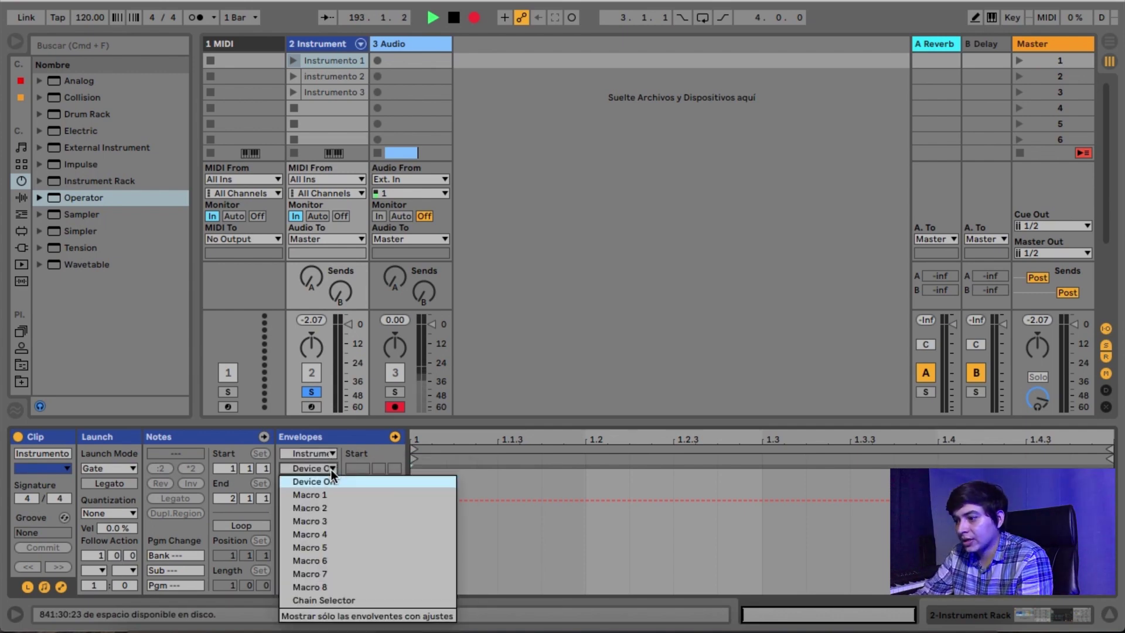
left_click(342, 598)
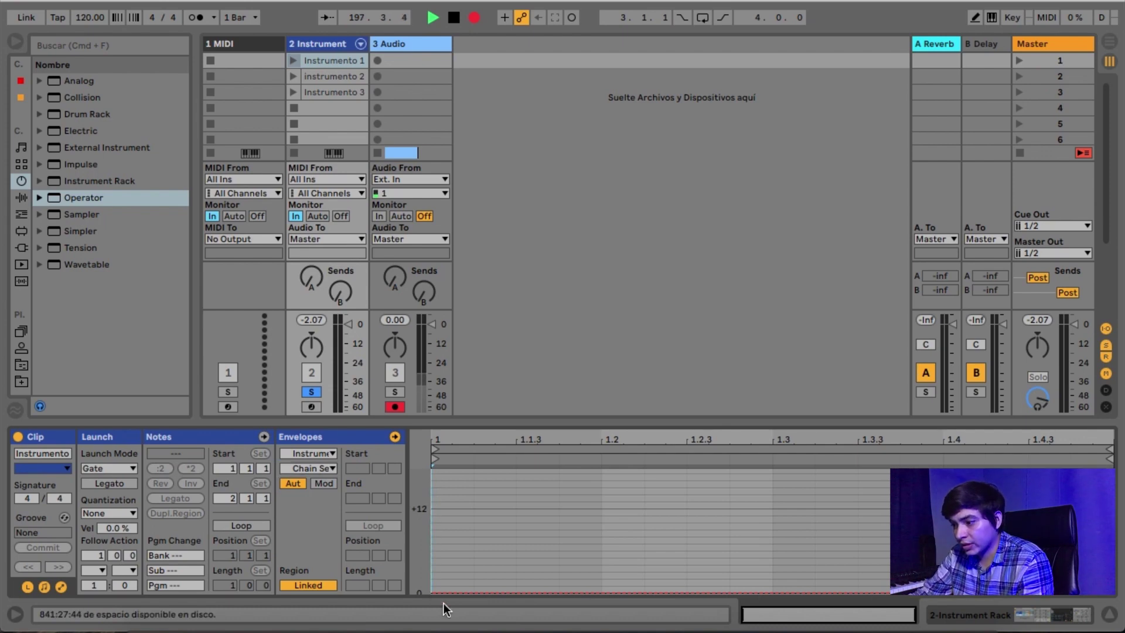
left_click(433, 589)
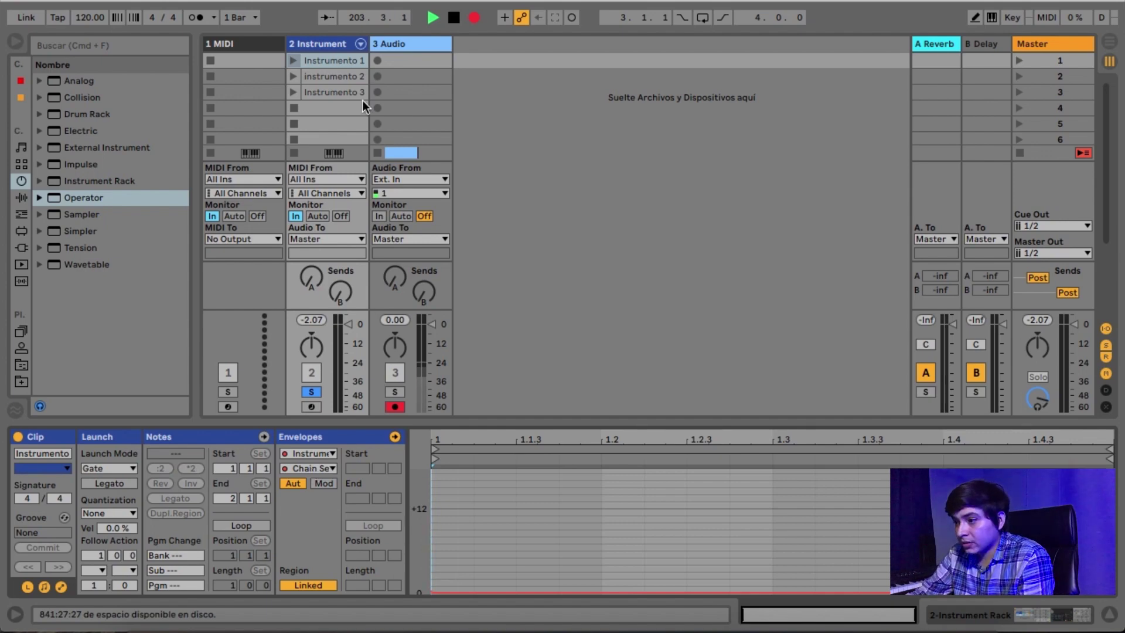
- Set the Chain Selector envelope to 1 in the instrumento 2 clip and to 2 in the Instrumento 3 clip
left_click(358, 79)
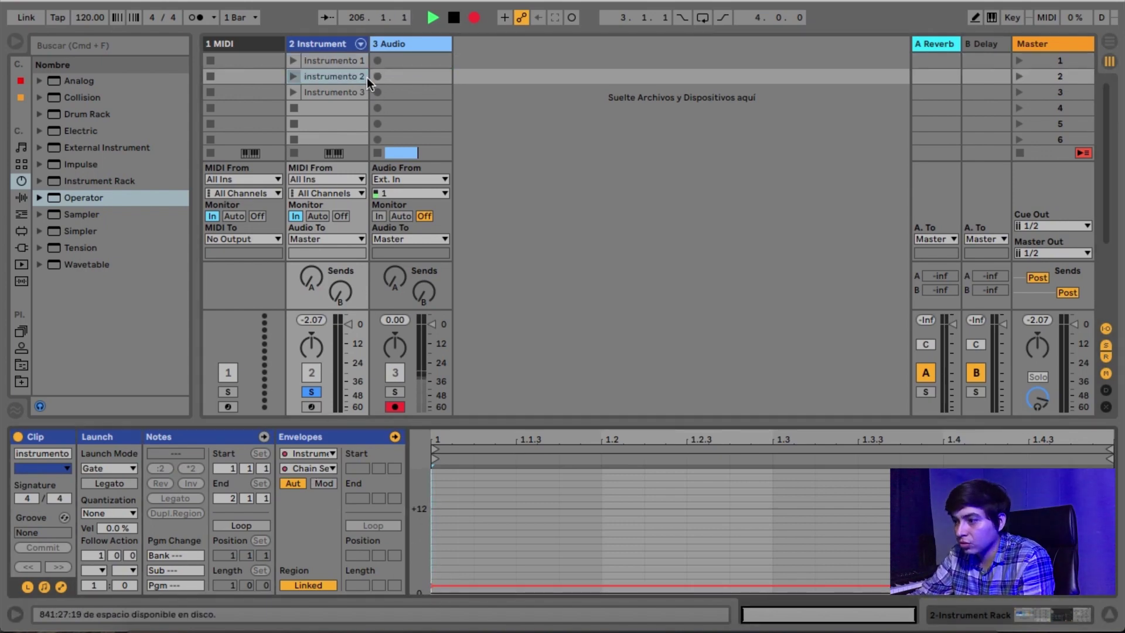
key("Down")
left_click_drag(431, 588, 431, 578)
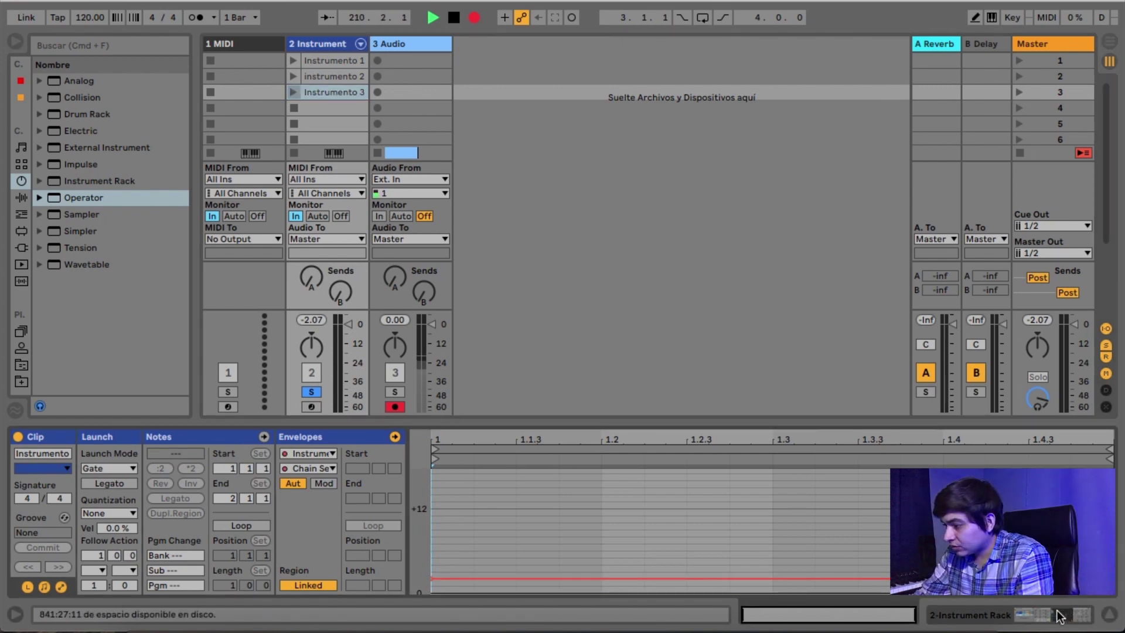
- Select the Instrumento 1 clip with the rack's devices shown and review the preference for selecting the next scene on launch
left_click(1040, 621)
left_click(347, 62)
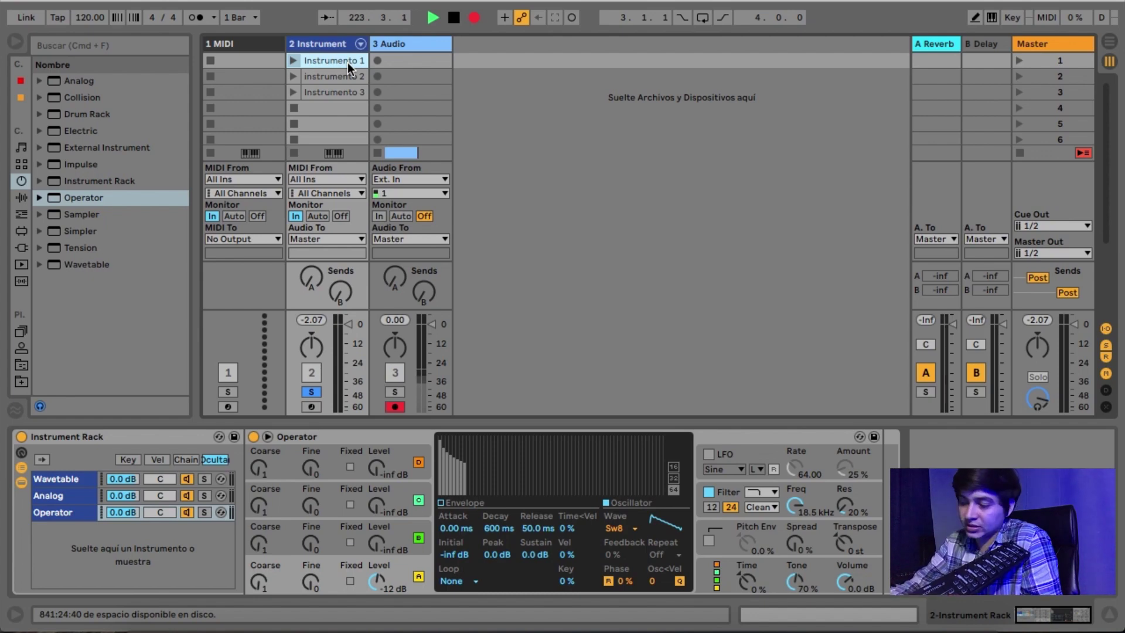
key("super+comma")
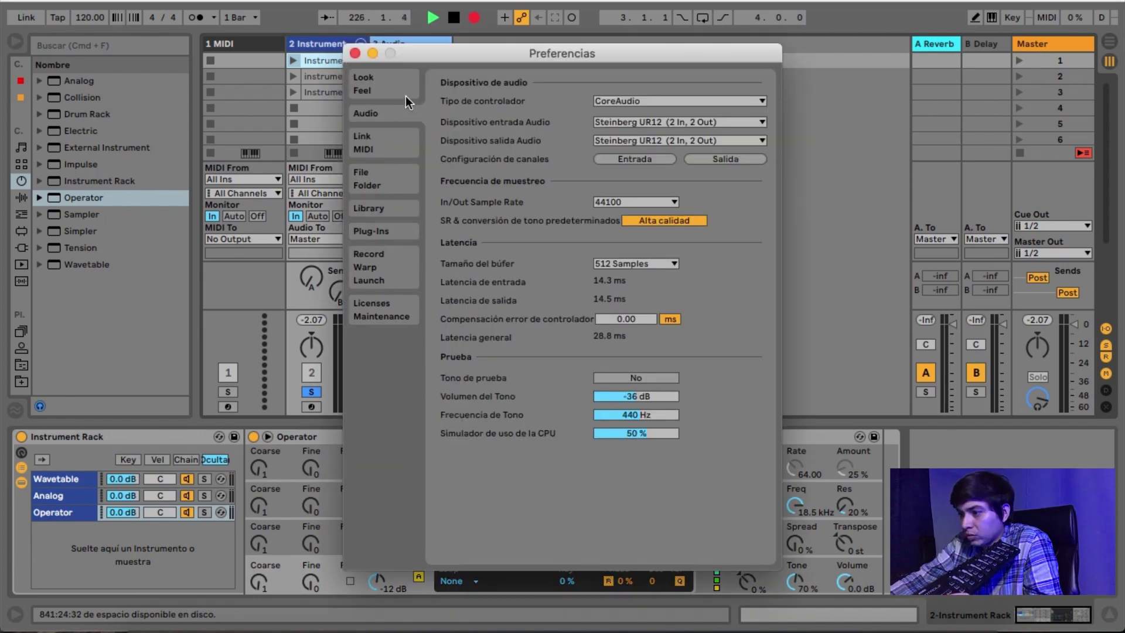
left_click(397, 264)
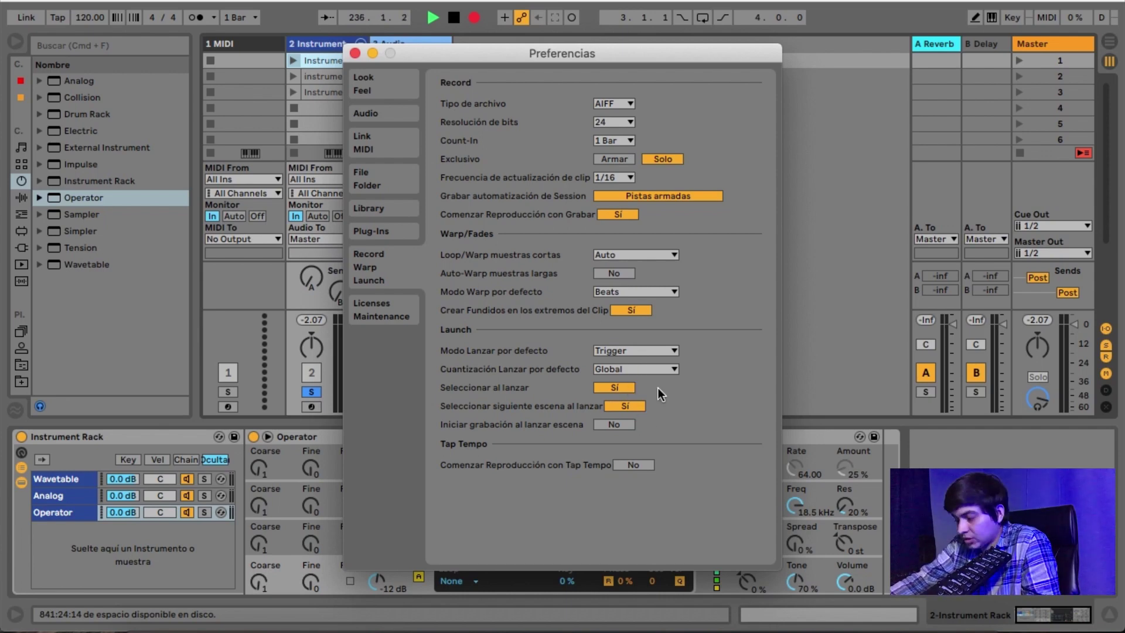
left_click(355, 52)
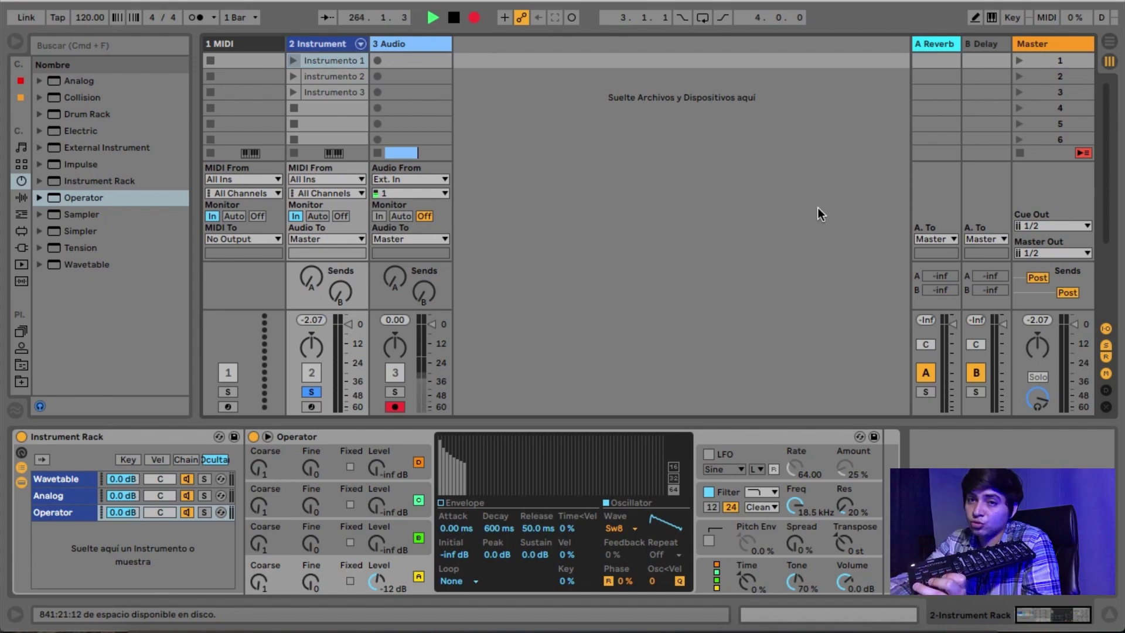
- MIDI-map the Master's Scene Launch to CC 41, Stop Clips to CC 42, Scene Up to CC 43 and Scene Down to CC 44
key("super+m")
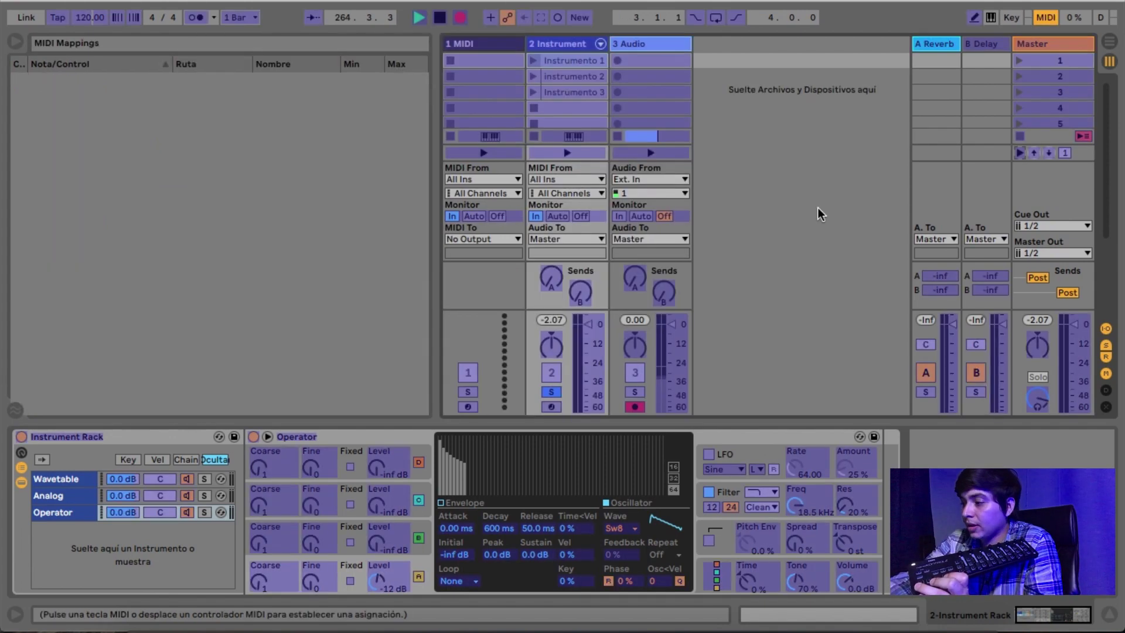
left_click(1019, 153)
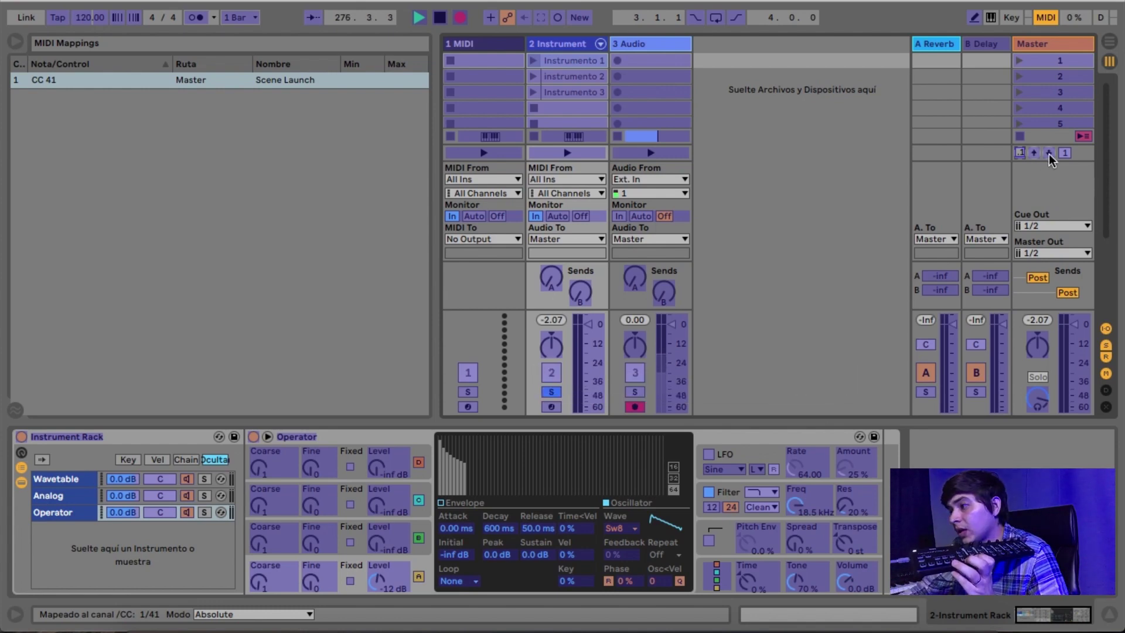
left_click(1038, 154)
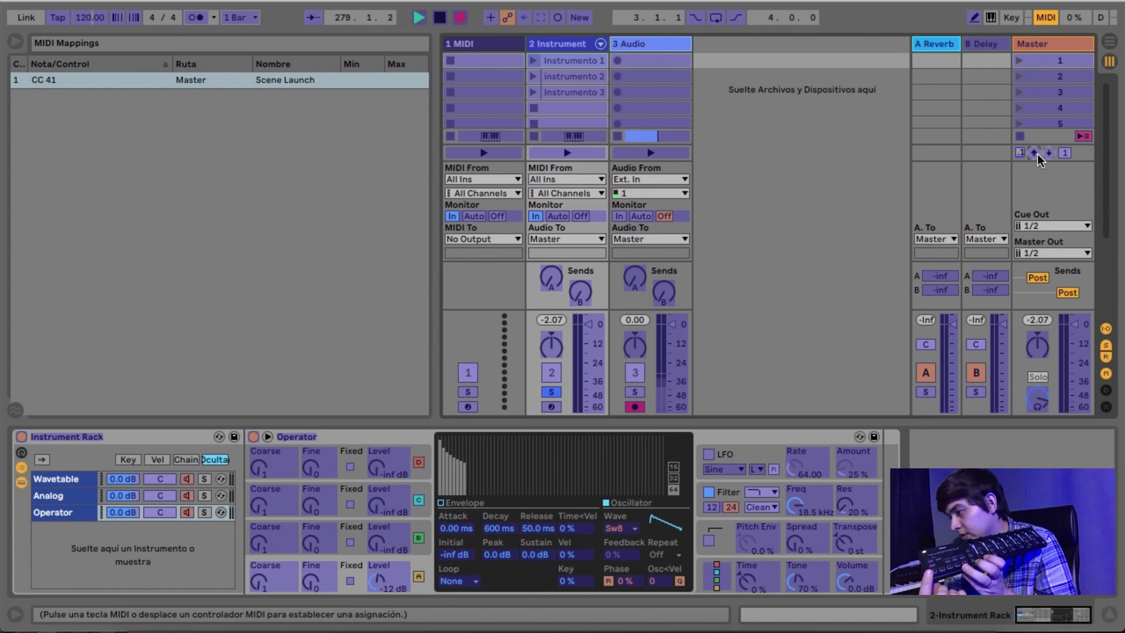
left_click(1049, 154)
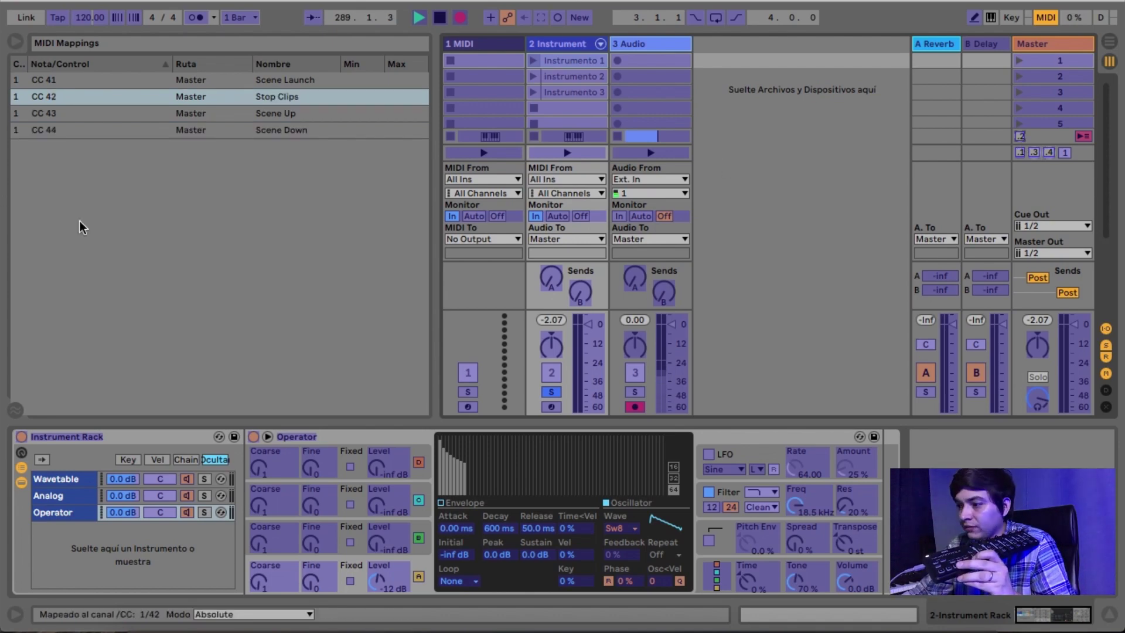
- Also map the transport Stop control to CC 42 and leave MIDI mapping mode
left_click_drag(357, 158, 156, 82)
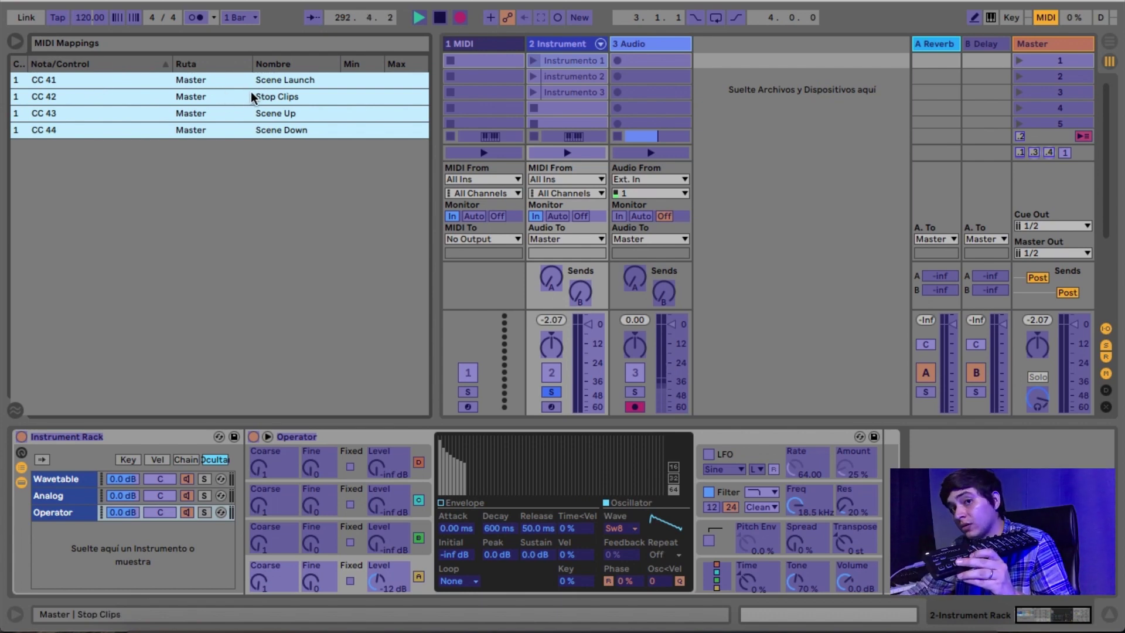
left_click(439, 19)
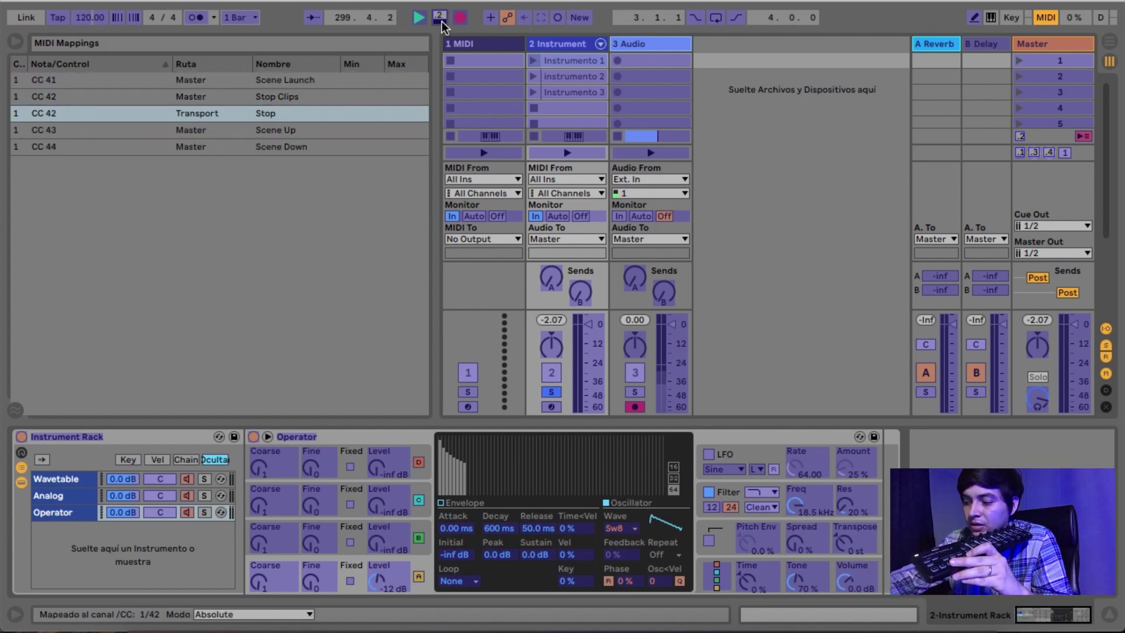
key("super+m")
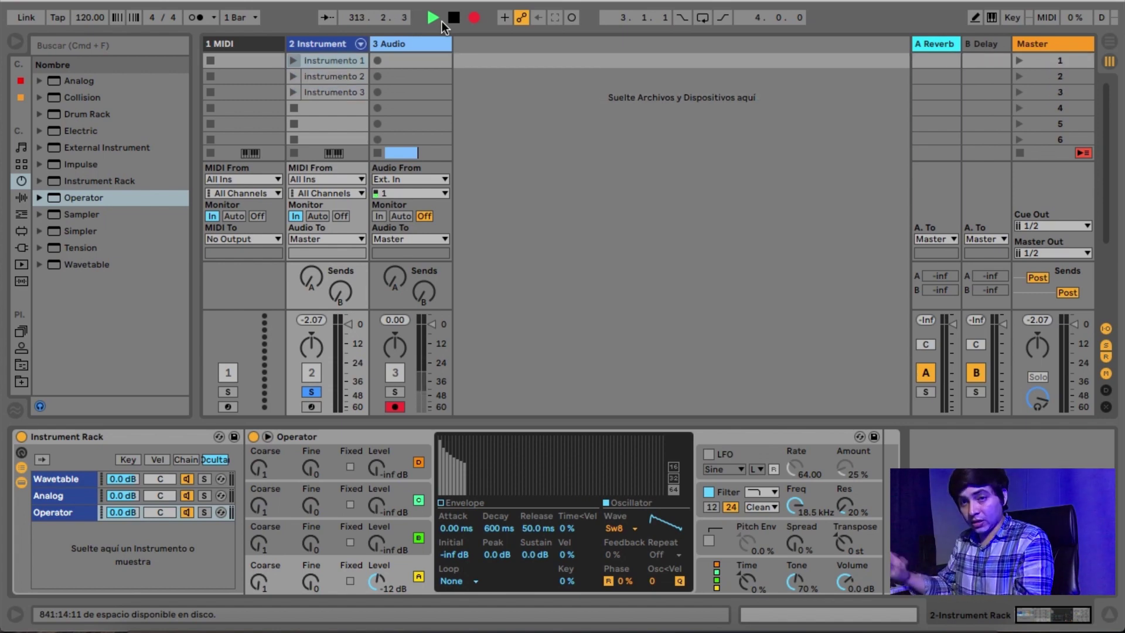
- Launch scenes 1, 2 and 3 in order while playing notes to test the switching between the three instruments
key("Return")
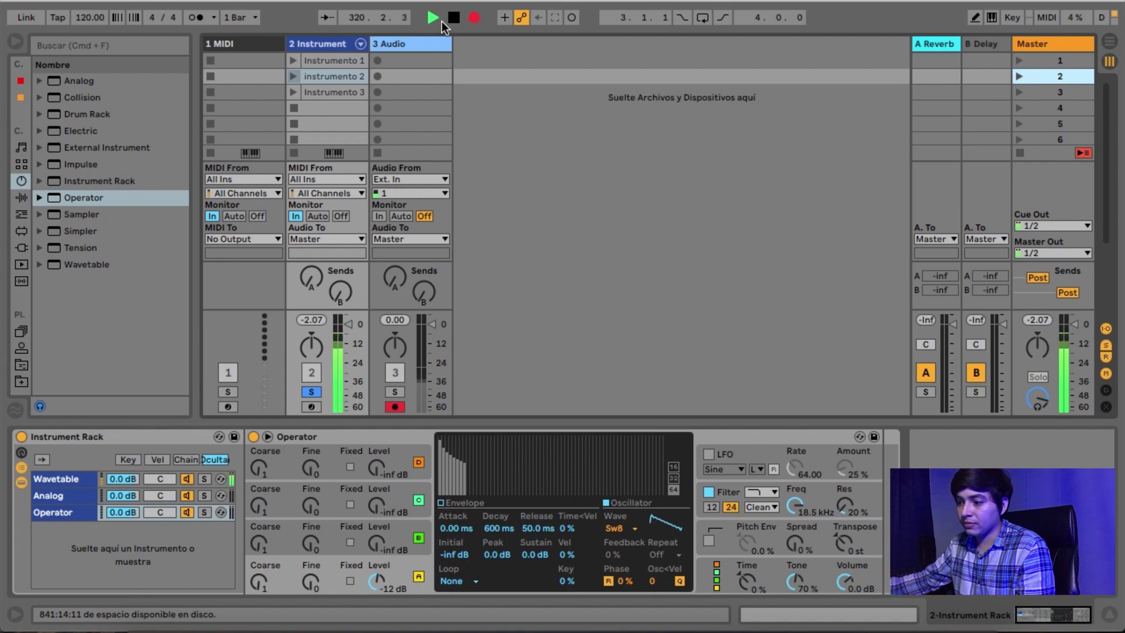
key("Return")
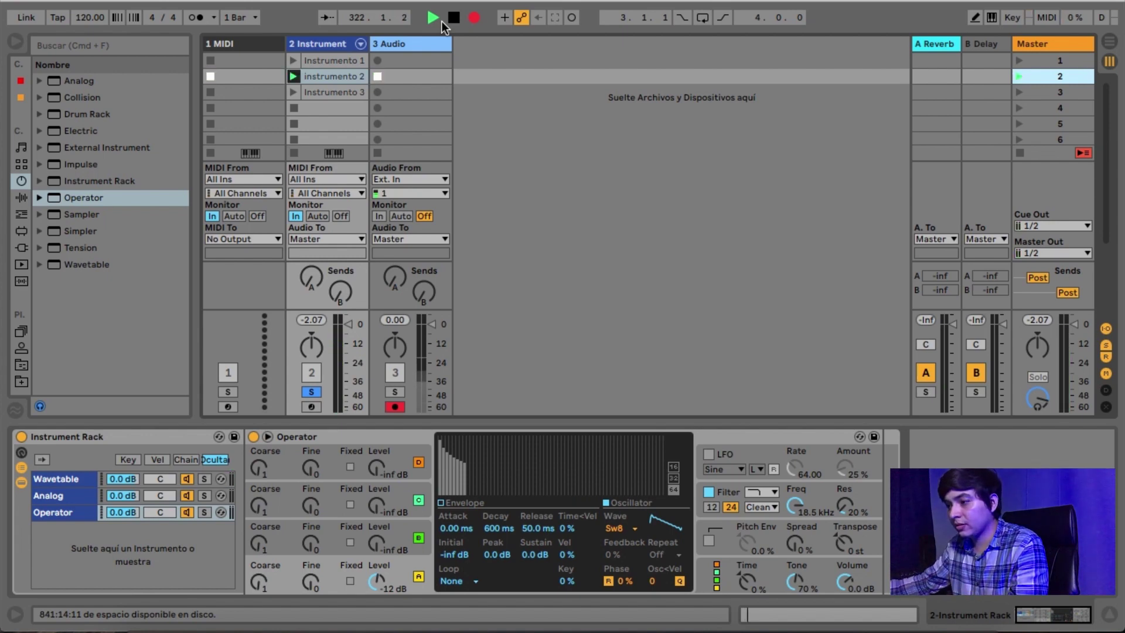
key("Down")
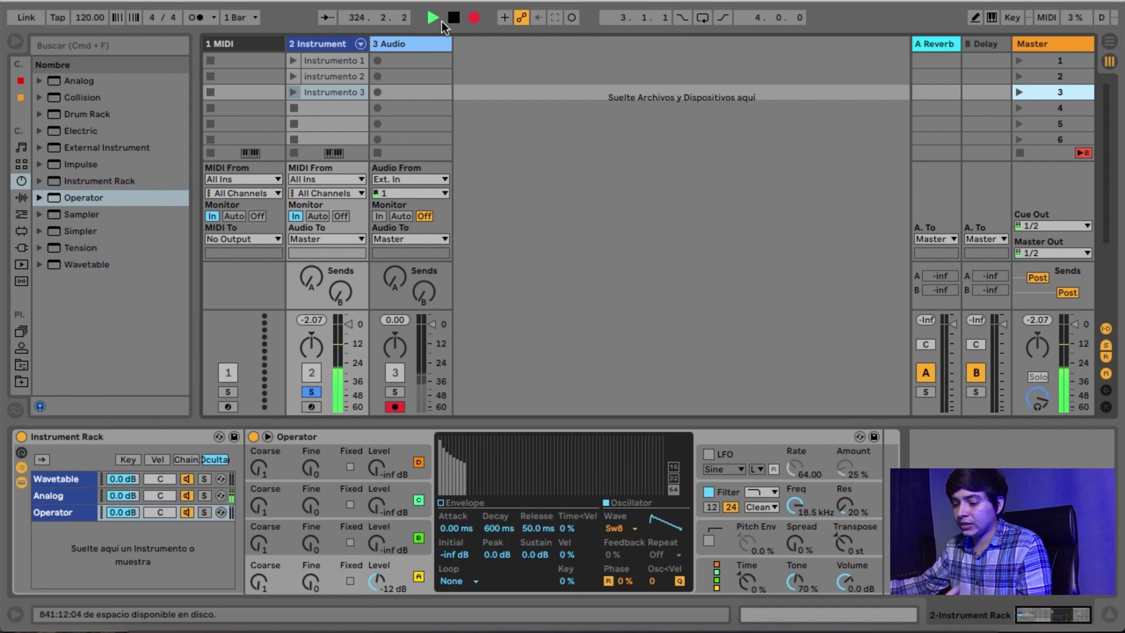
key("Down")
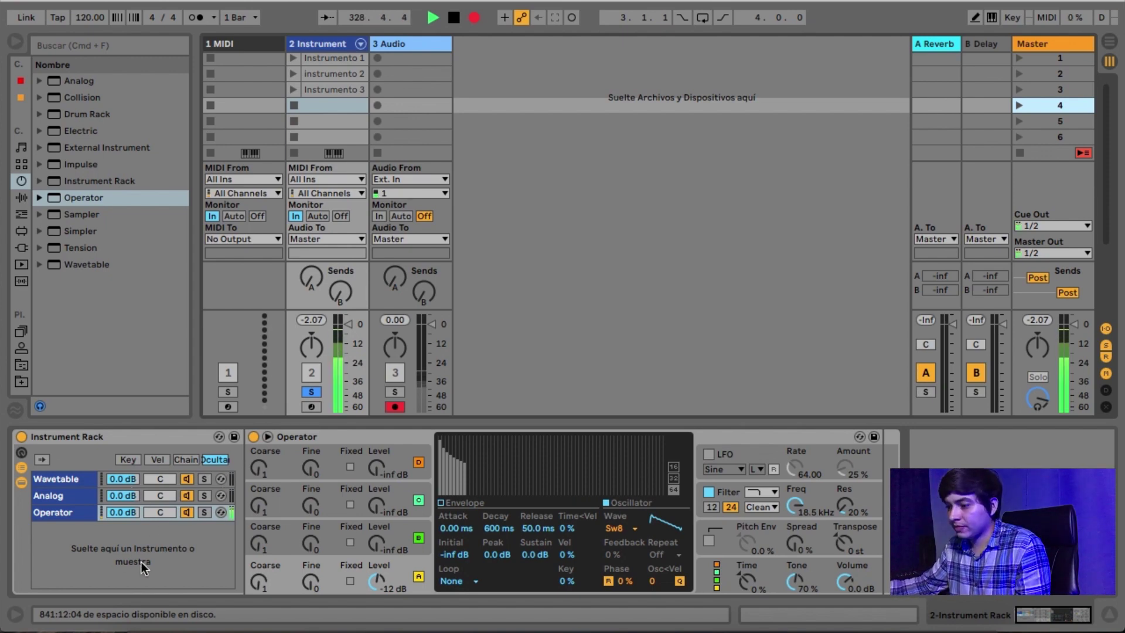
- Go back up to scene 1 and launch scenes 1 and 2 again to retest the instrument changes
key("Up")
key("Up")
key("Up")
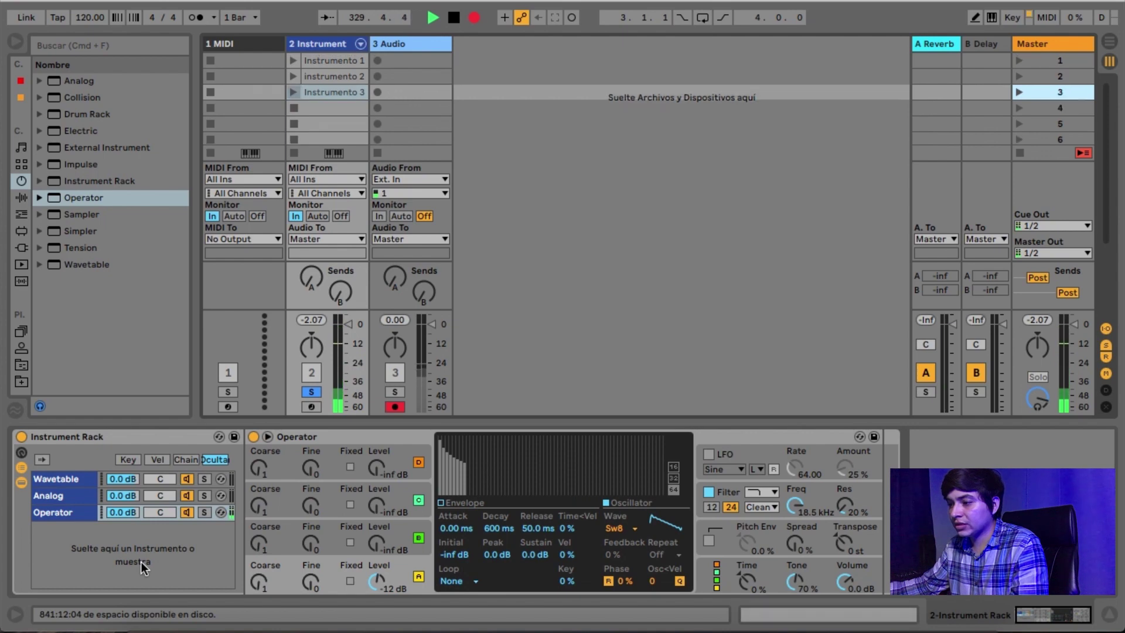
key("Down")
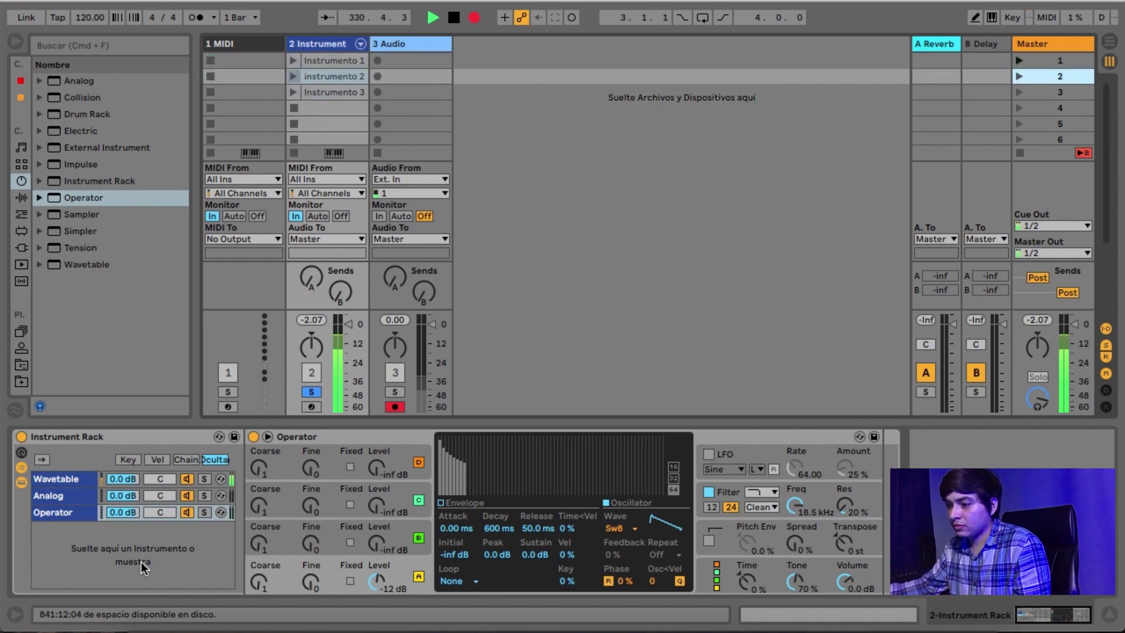
key("Down")
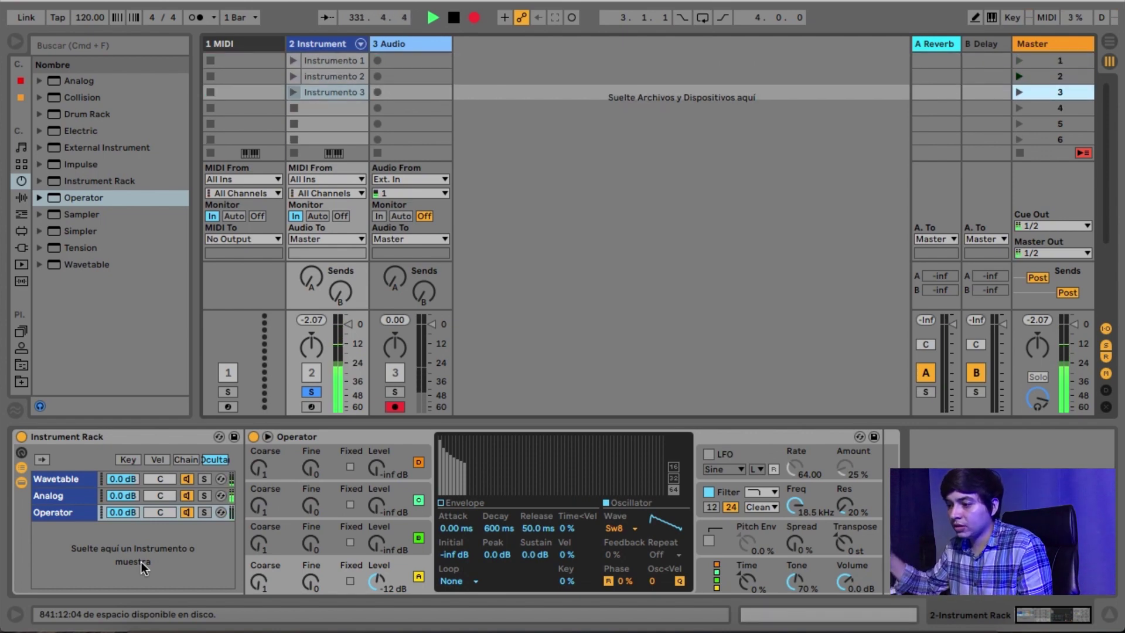